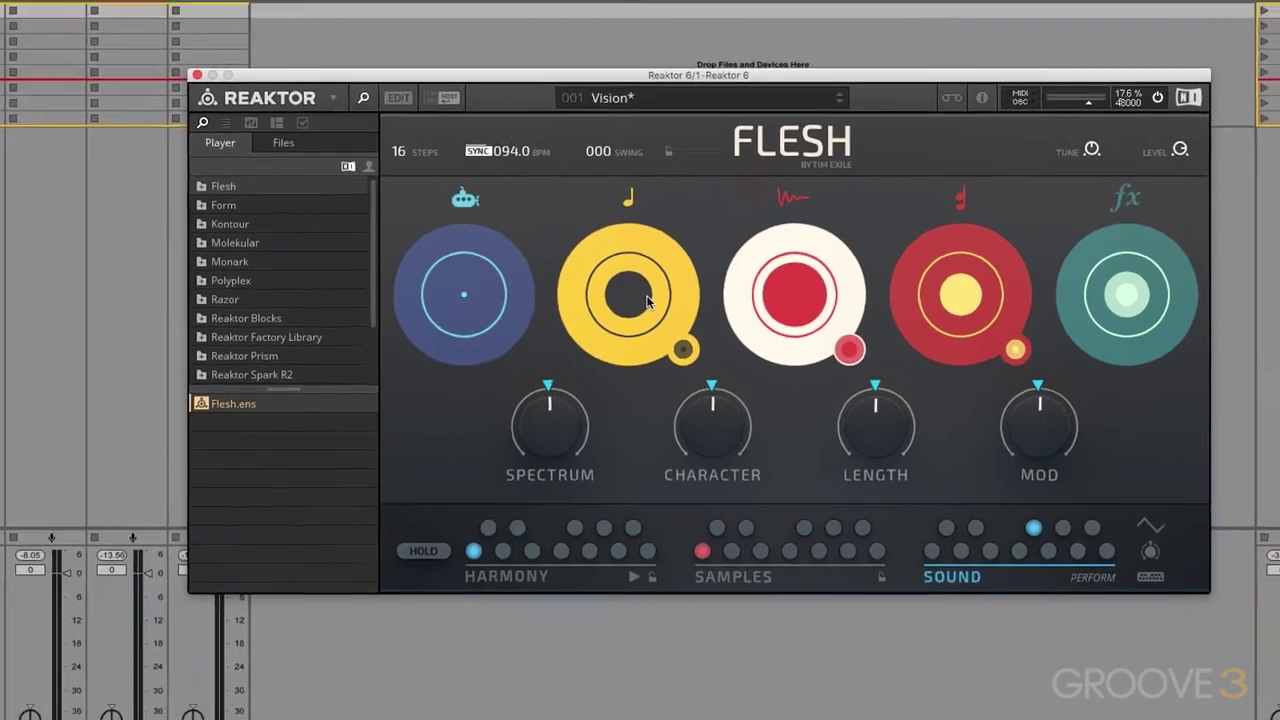
In Chrome, scroll timexile.com from the hero banner down to the blog post grid, then return to Live.
{"action": "key", "text": "super+Tab"}
{"action": "key", "text": "super+Tab"}
{"action": "key", "text": "super+Tab"}
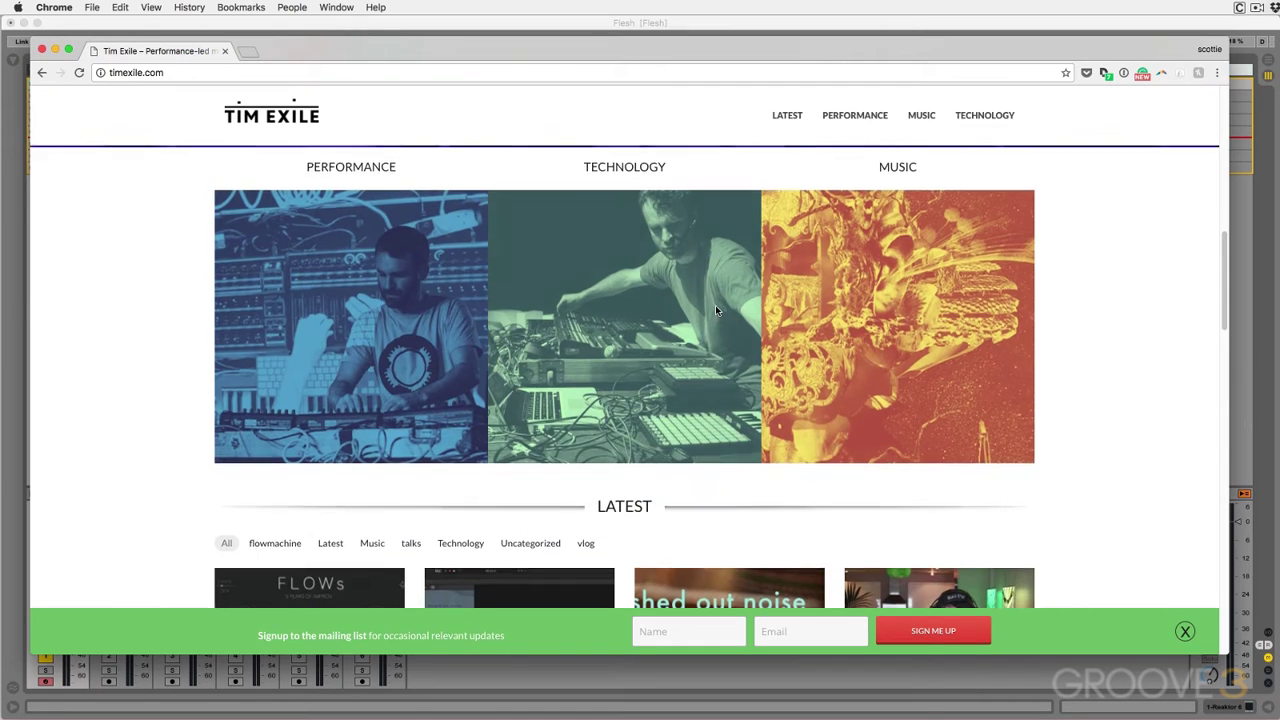
{"action": "scroll", "coordinate": [715, 310], "scroll_direction": "up", "scroll_amount": 10}
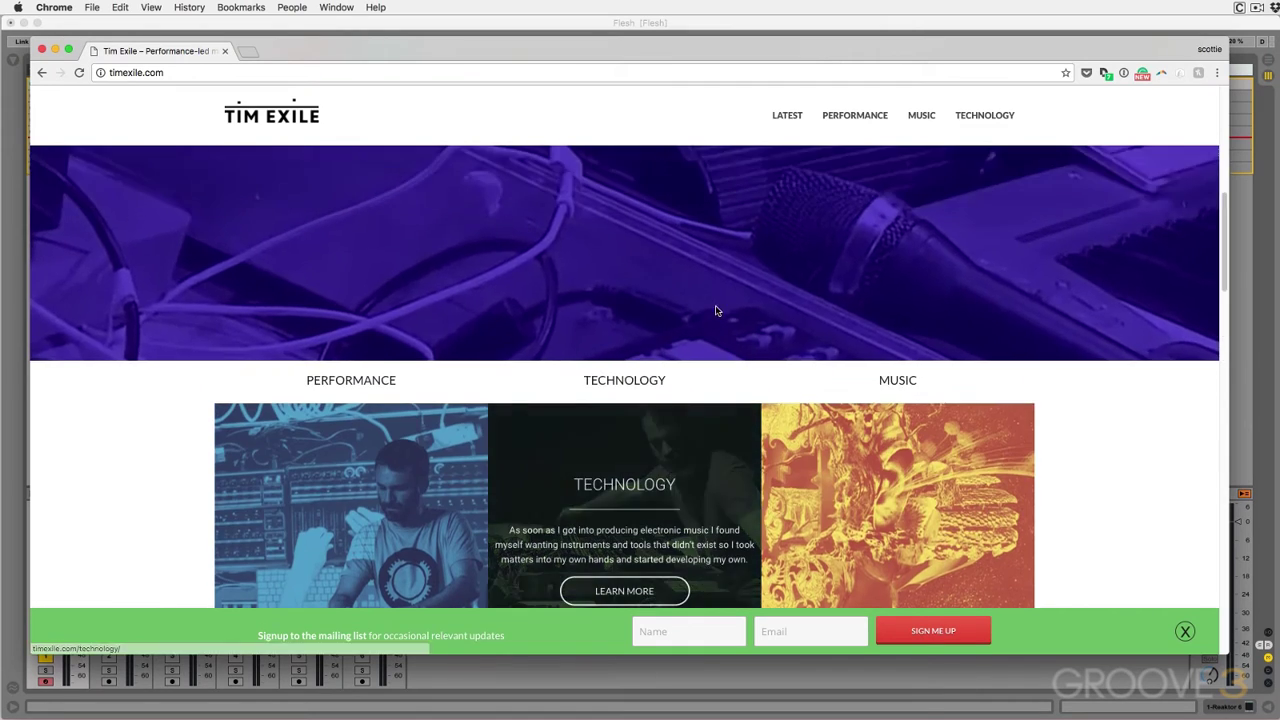
{"action": "scroll", "coordinate": [715, 310], "scroll_direction": "down", "scroll_amount": 3}
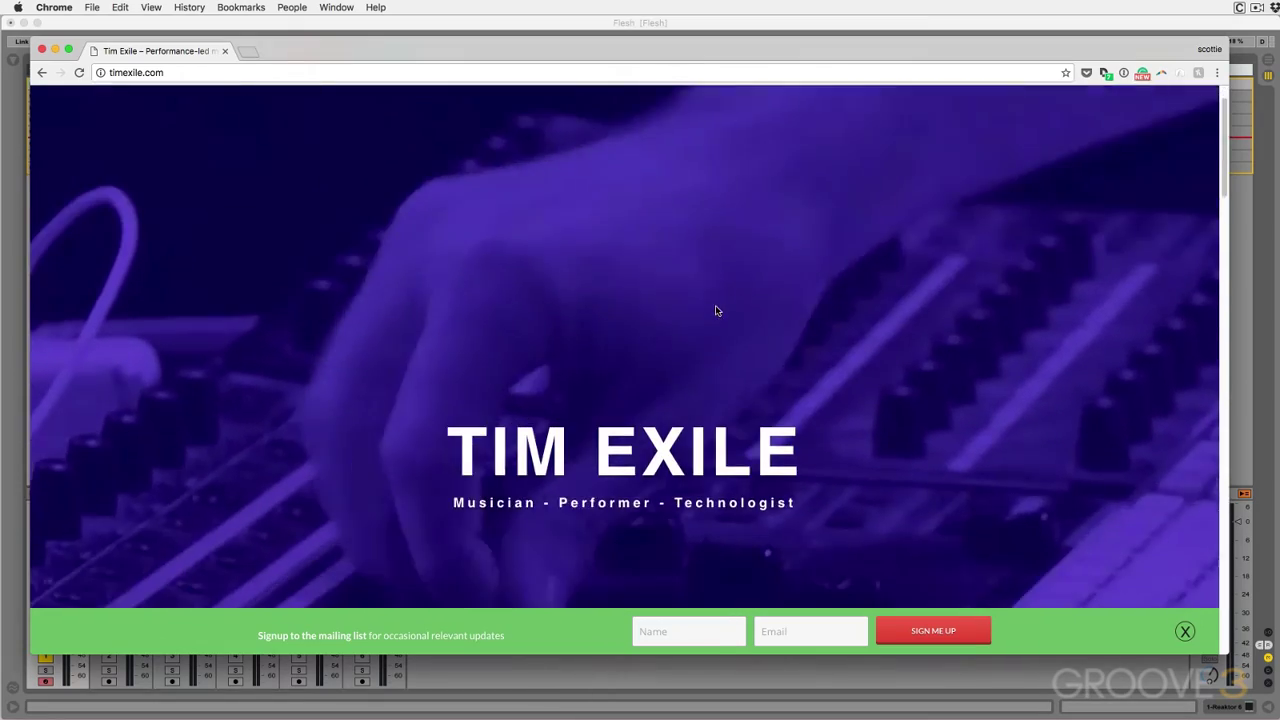
{"action": "scroll", "coordinate": [715, 310], "scroll_direction": "down", "scroll_amount": 15}
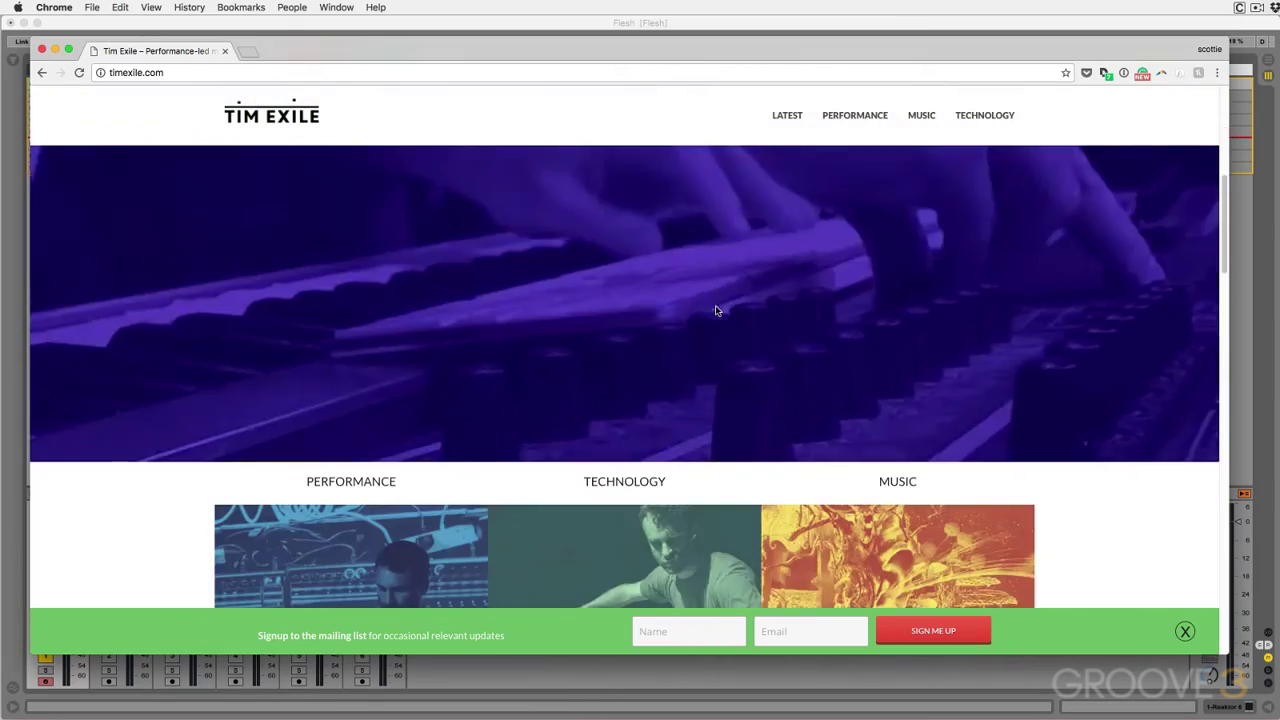
{"action": "scroll", "coordinate": [715, 310], "scroll_direction": "down", "scroll_amount": 2}
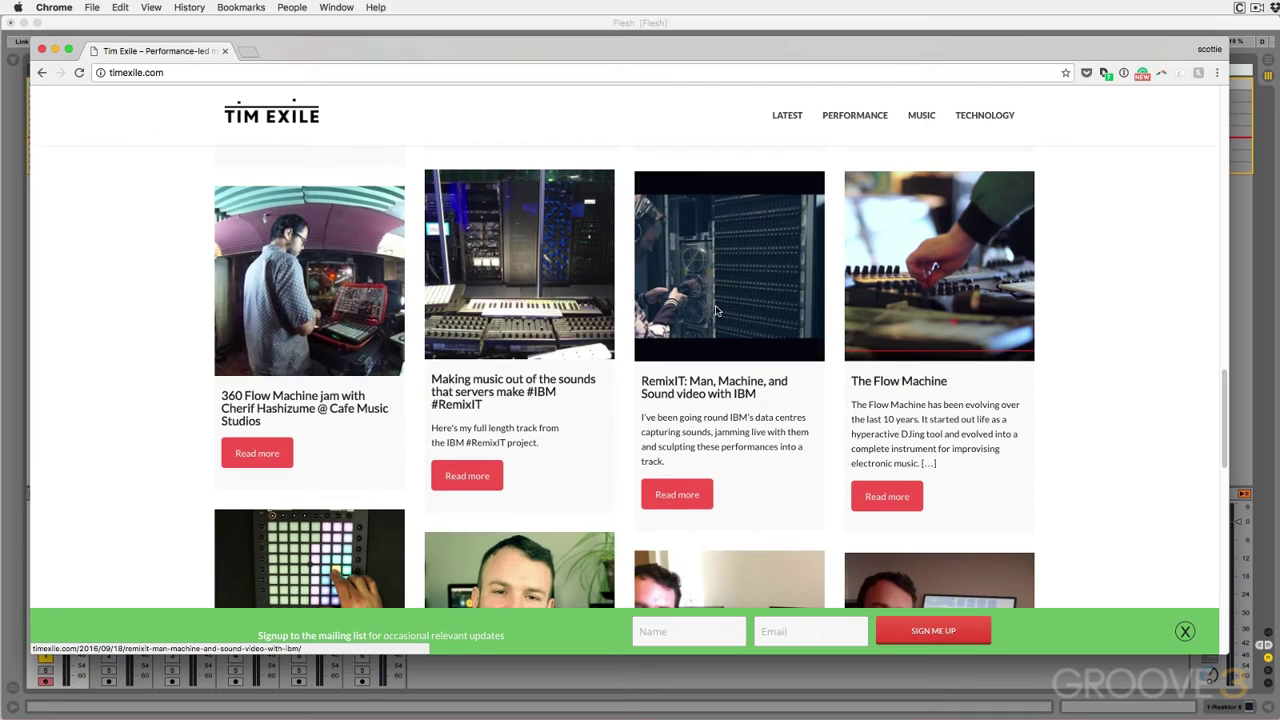
{"action": "key", "text": "super+Tab"}
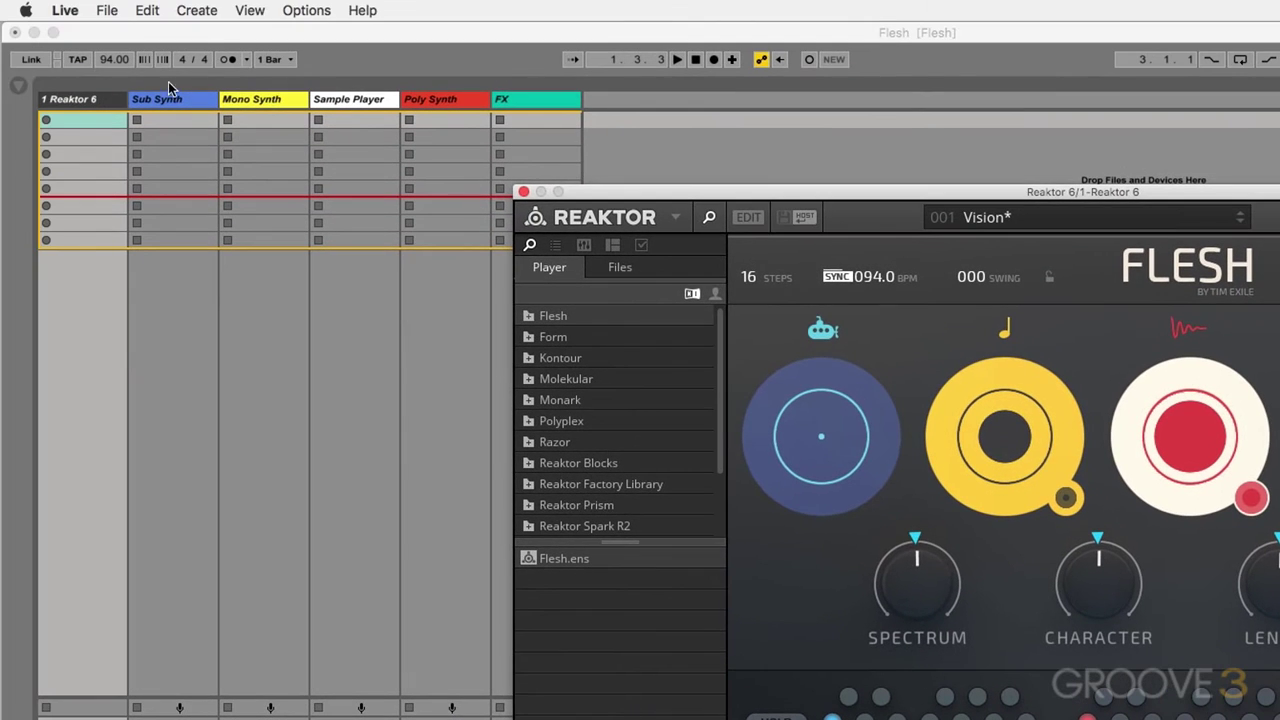
Nudge Live's session tempo to test Flesh's sync, leave it at 94 BPM, and bring Reaktor forward.
{"action": "left_click", "coordinate": [104, 59]}
{"action": "mouse_move", "coordinate": [106, 57]}
{"action": "left_mouse_down"}
{"action": "mouse_move", "coordinate": [106, 68]}
{"action": "mouse_move", "coordinate": [106, 57]}
{"action": "left_mouse_up"}
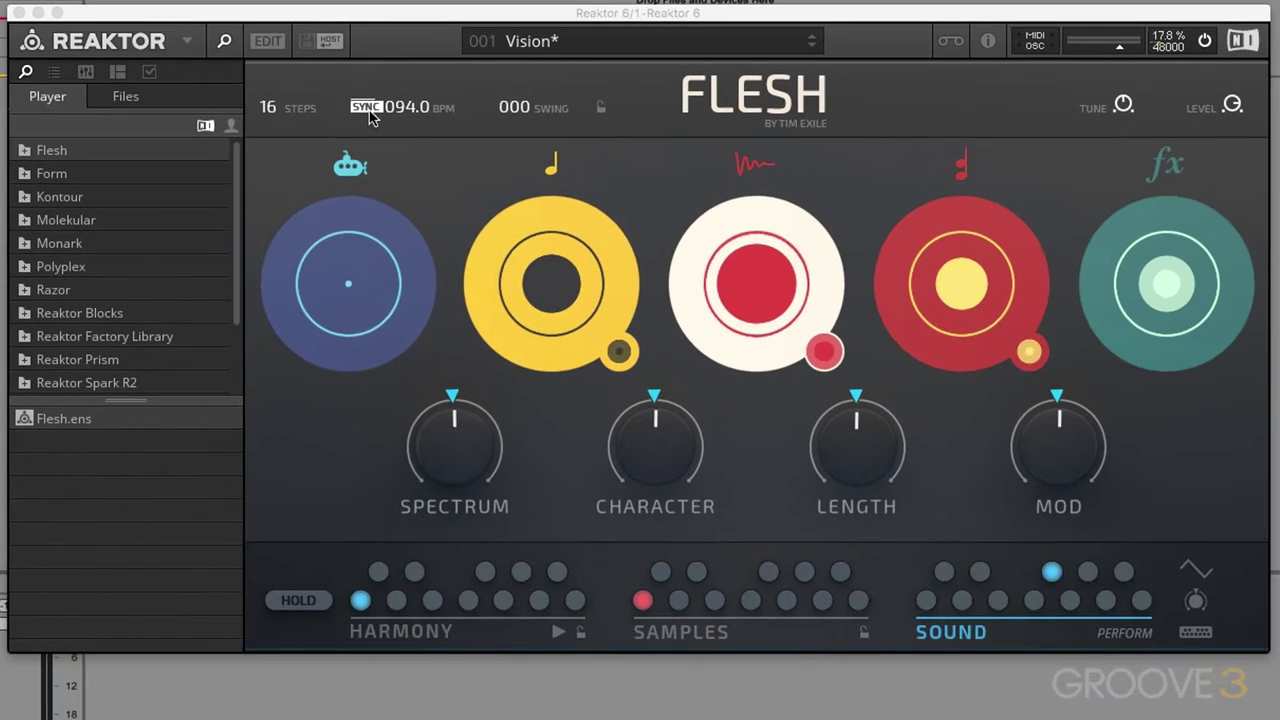
{"action": "left_click", "coordinate": [862, 281]}
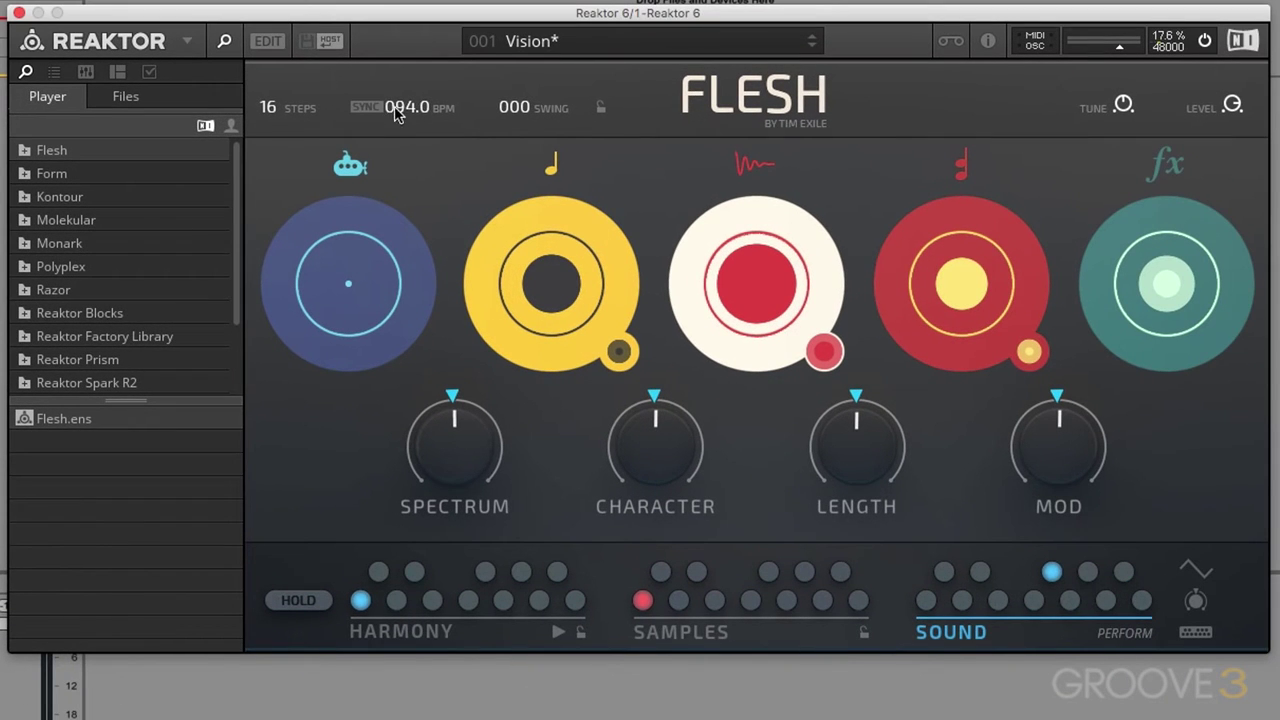
Re-sync Flesh's tempo to the host at 094.0 BPM, lock the swing, and centre the TUNE knob.
{"action": "left_click_drag", "start_coordinate": [405, 136], "coordinate": [405, 115]}
{"action": "left_click", "coordinate": [368, 108]}
{"action": "left_click", "coordinate": [601, 108]}
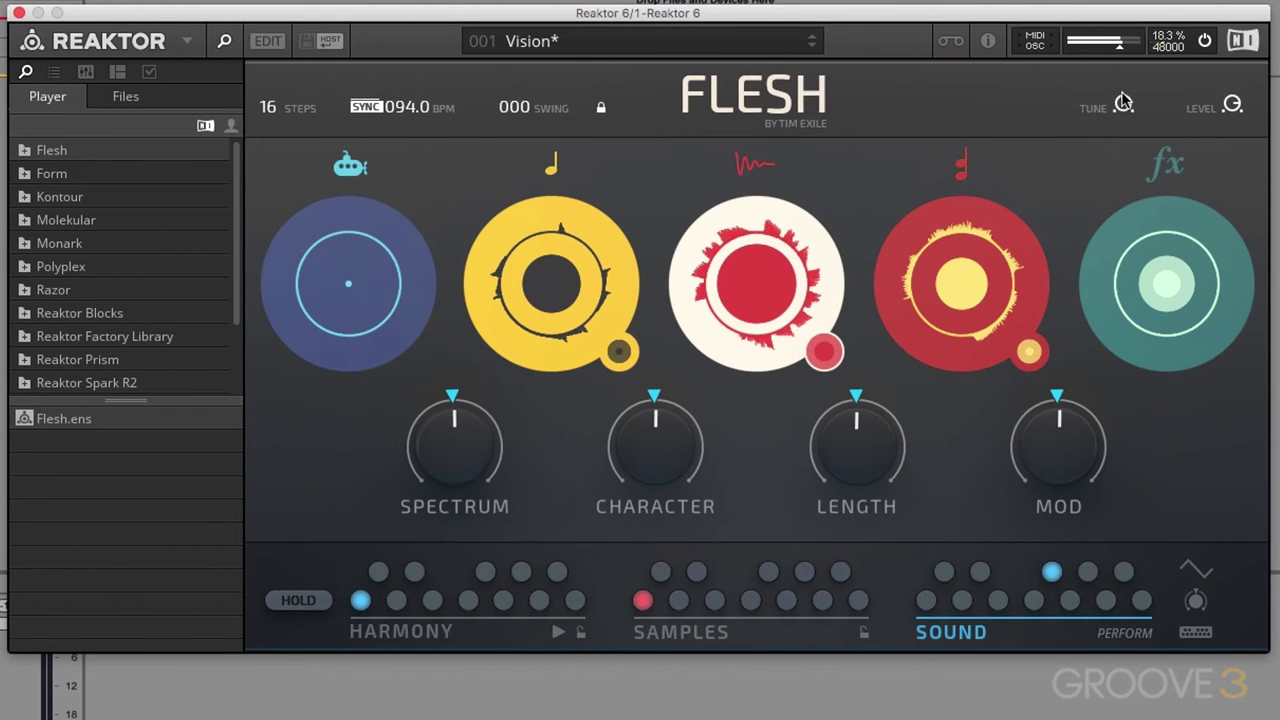
{"action": "left_click", "coordinate": [1123, 105]}
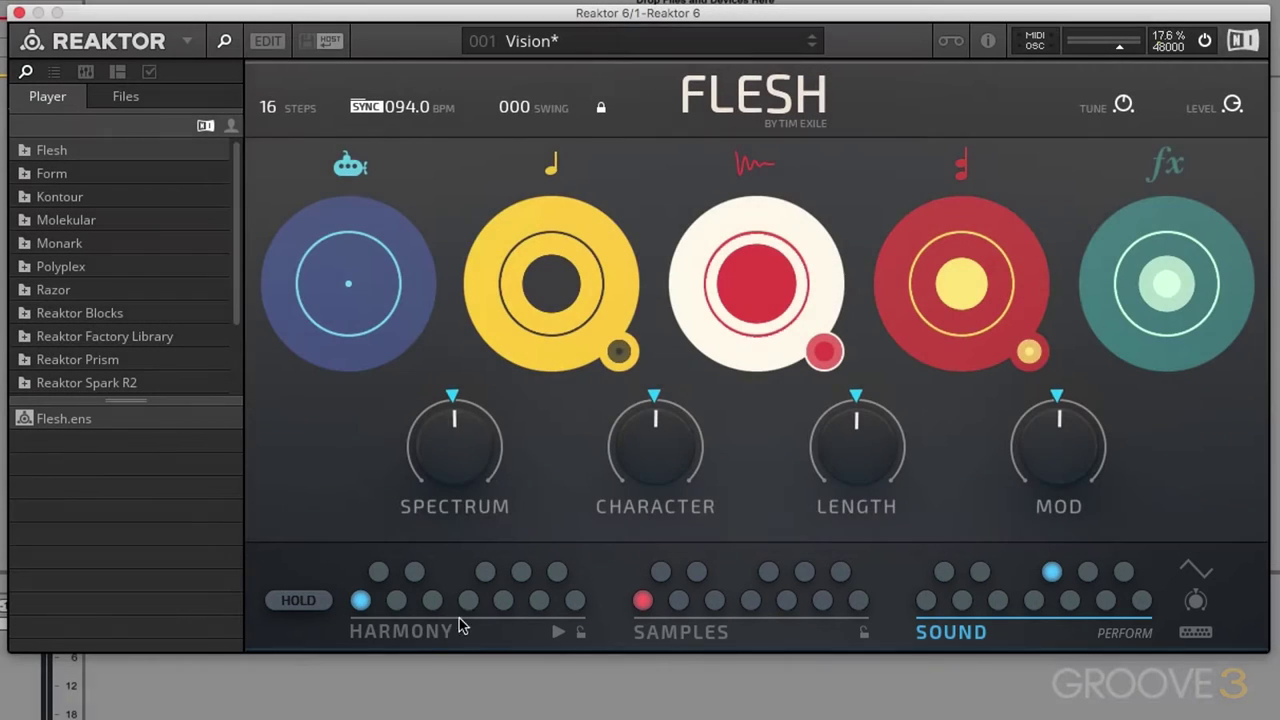
{"action": "left_click", "coordinate": [415, 632]}
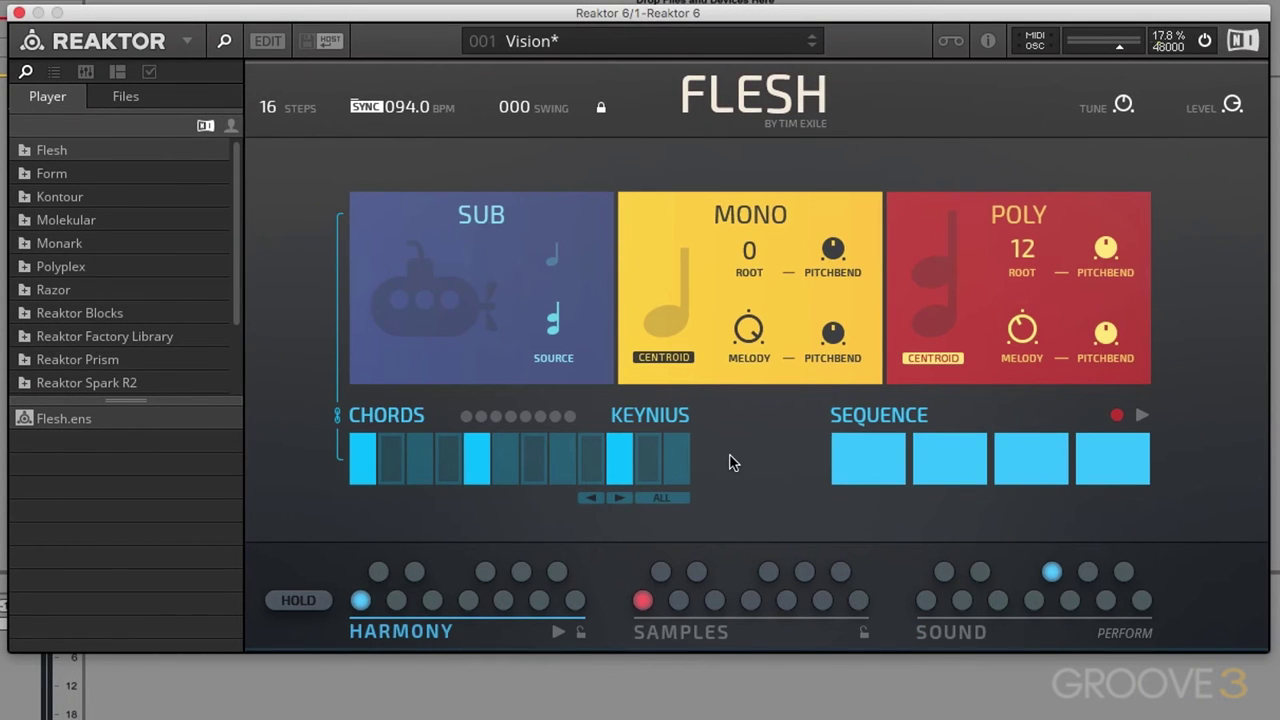
{"action": "left_click", "coordinate": [680, 632]}
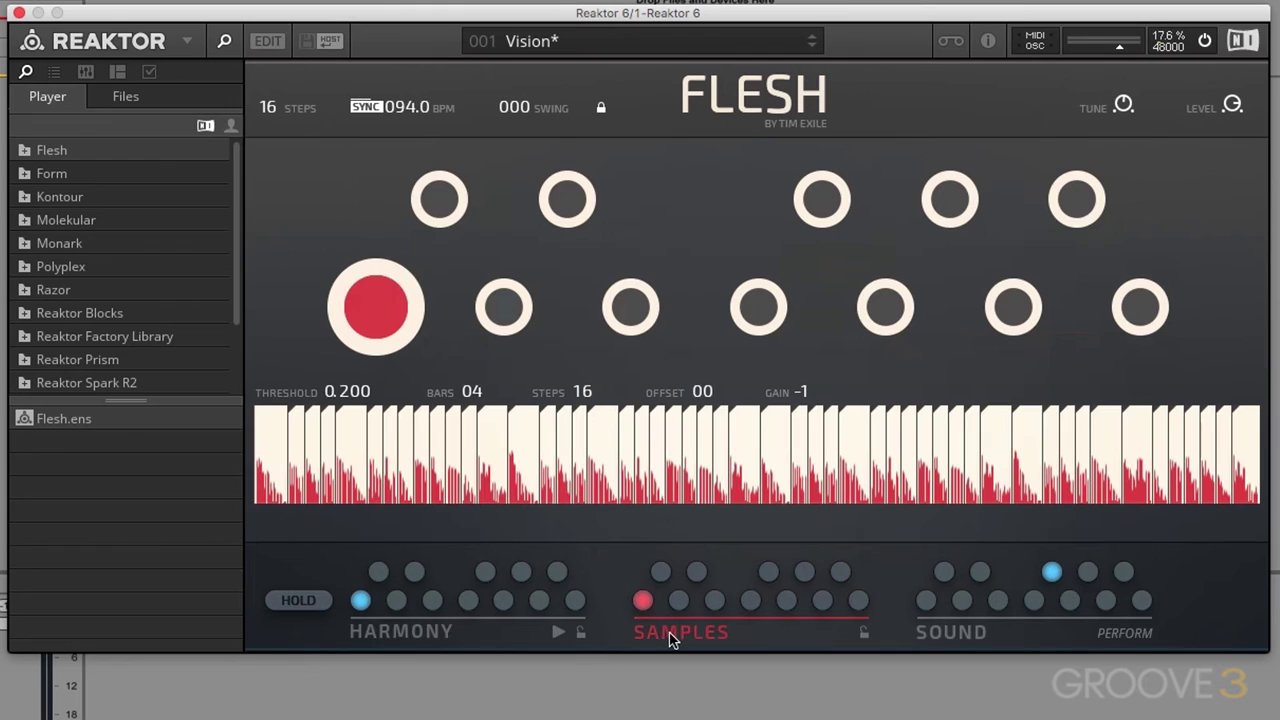
{"action": "left_click", "coordinate": [940, 634]}
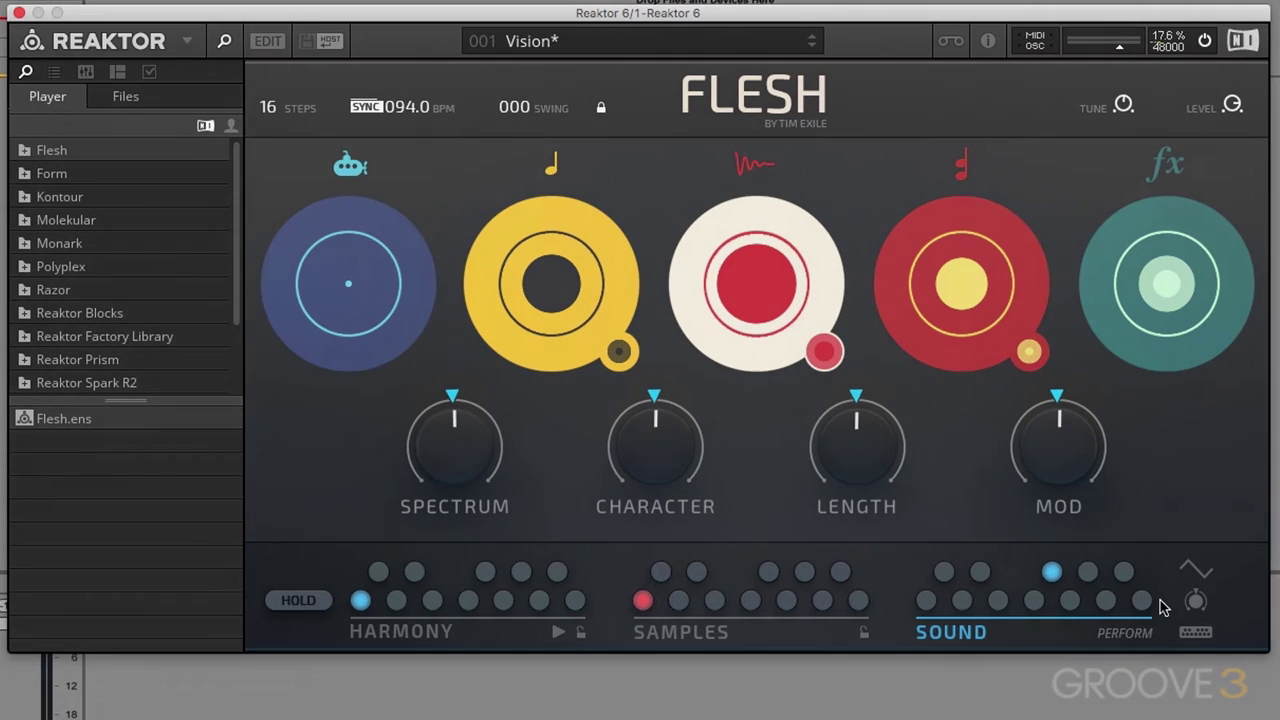
{"action": "mouse_move", "coordinate": [1195, 592]}
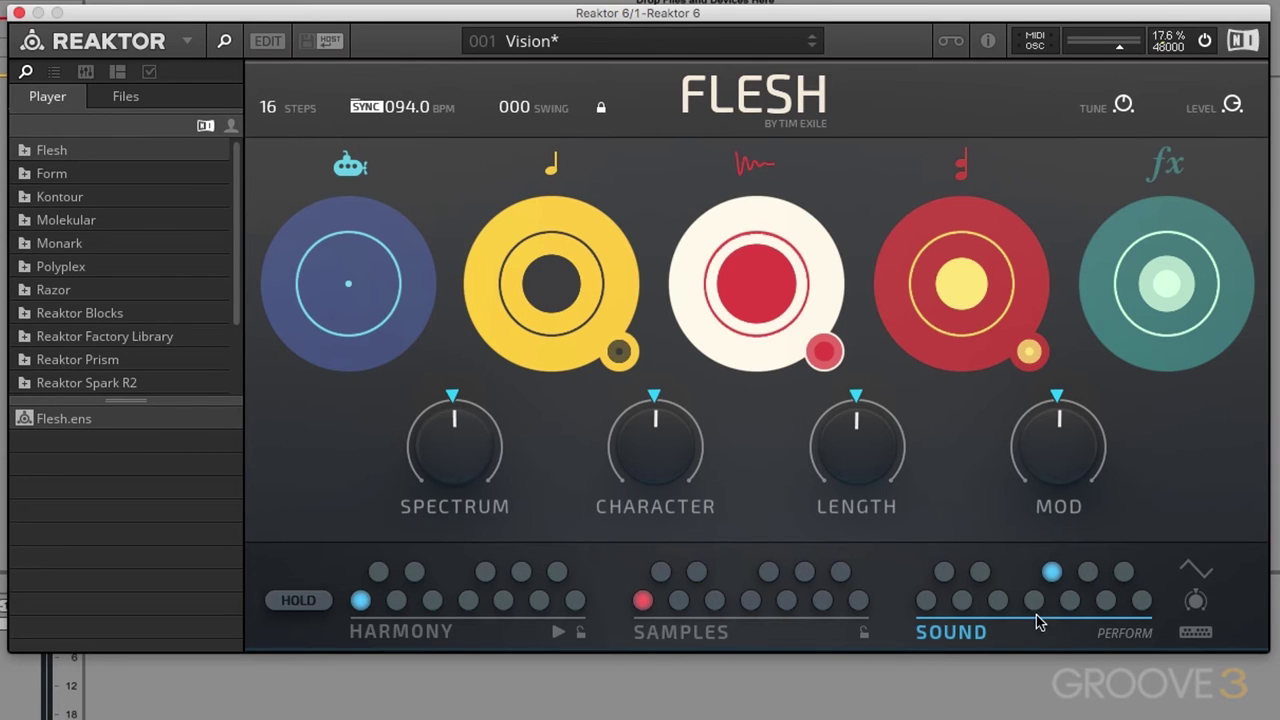
Flip through the Harmony, Samples and Sound pages, then recall the first Harmony preset (Mono root 0, Poly root 12).
{"action": "left_click", "coordinate": [425, 630]}
{"action": "left_click", "coordinate": [660, 632]}
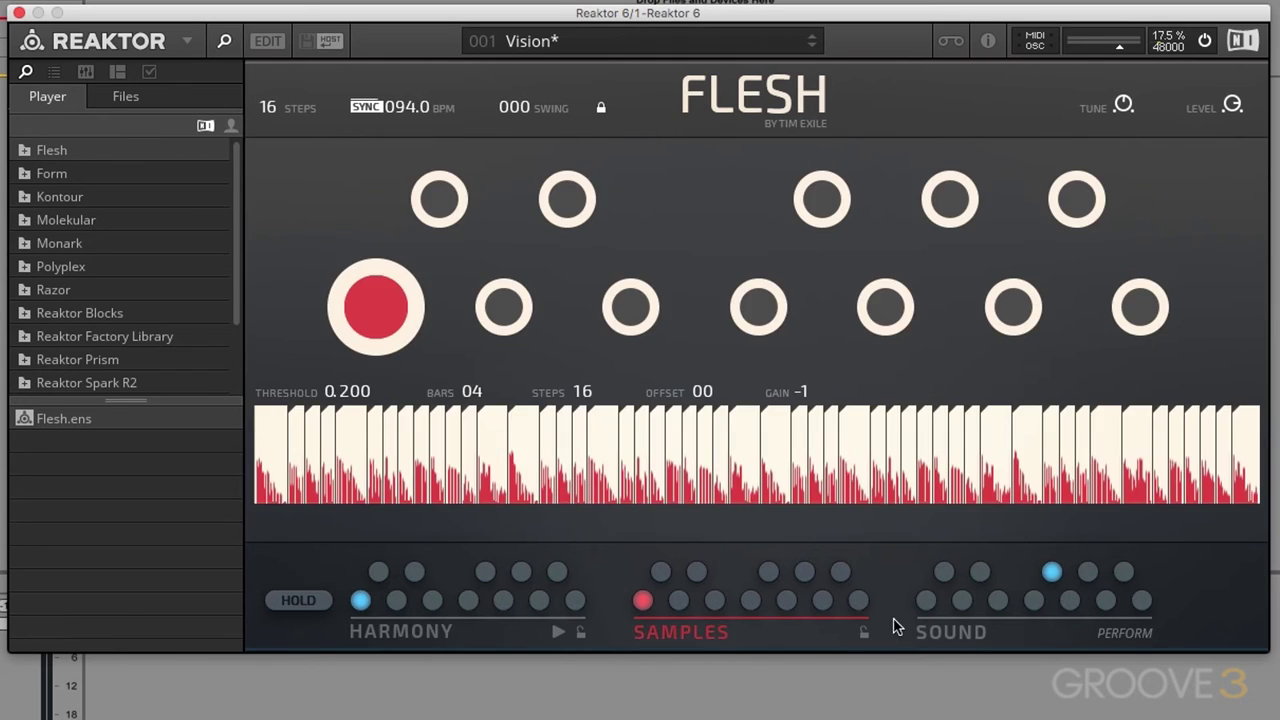
{"action": "left_click", "coordinate": [945, 630]}
{"action": "left_click", "coordinate": [409, 630]}
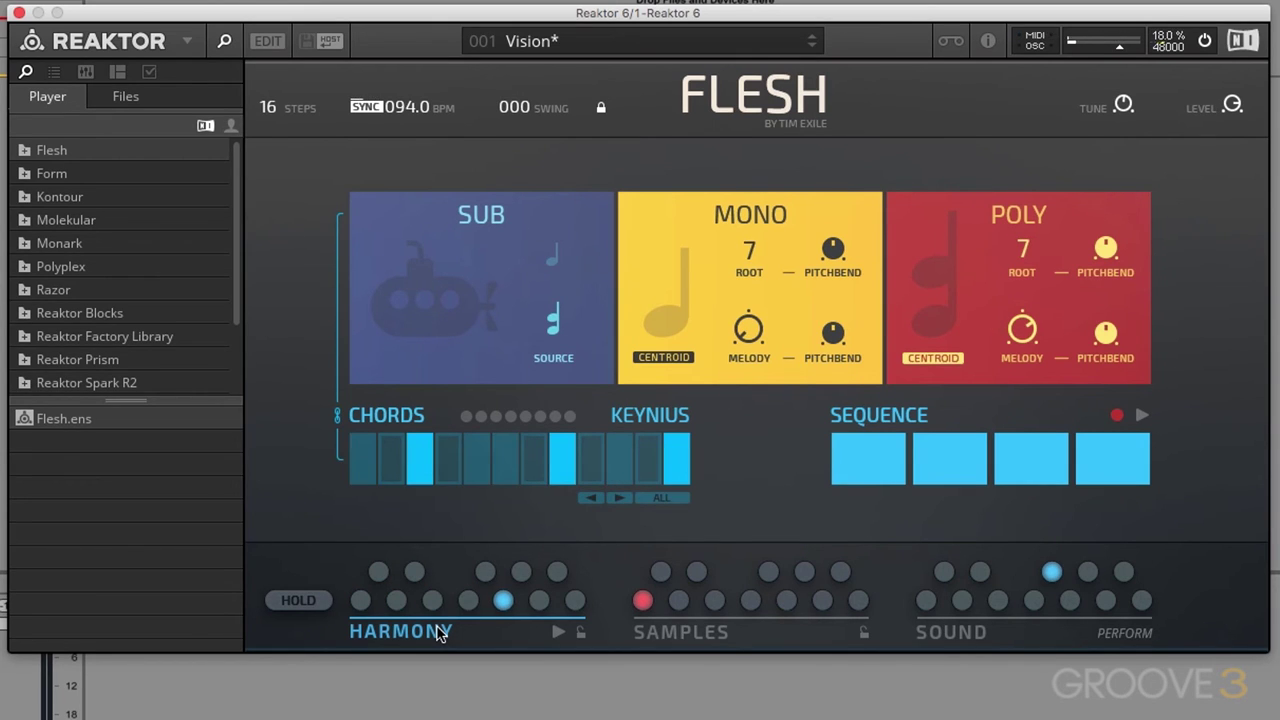
{"action": "left_click", "coordinate": [368, 602]}
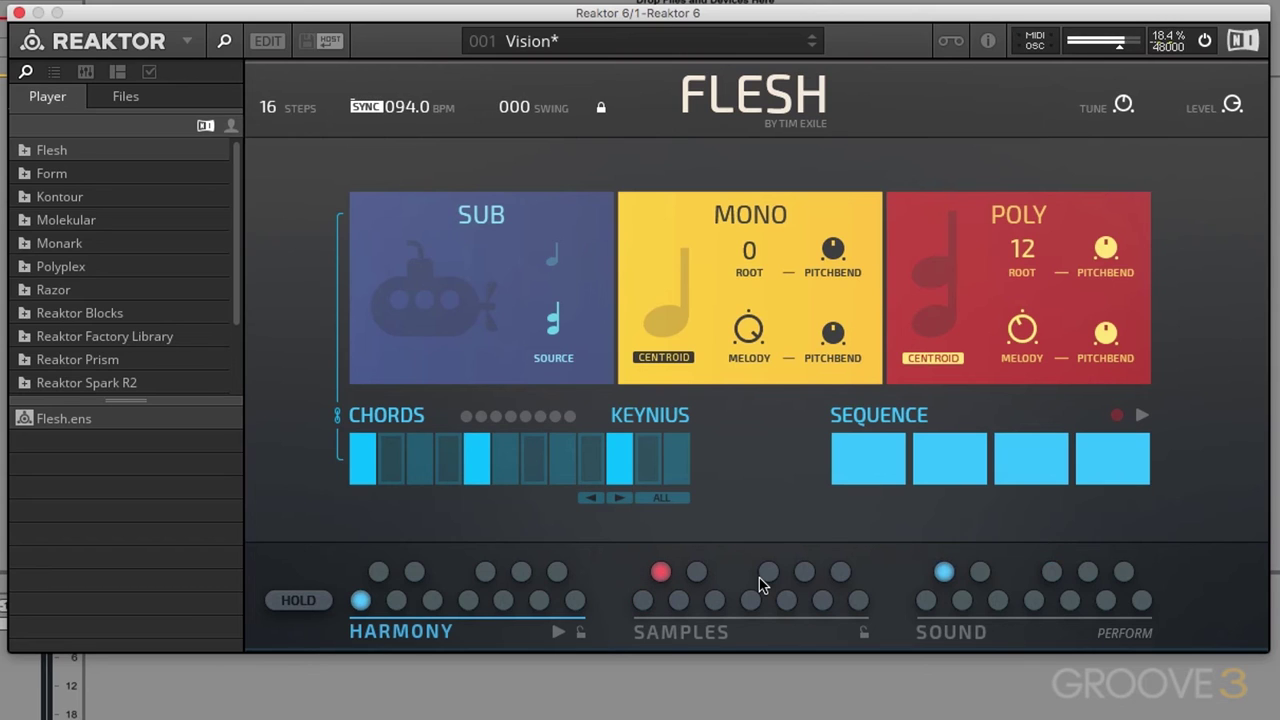
Pick a different pad in the Samples row, then go back to the five-circle Sound page.
{"action": "left_click", "coordinate": [759, 577]}
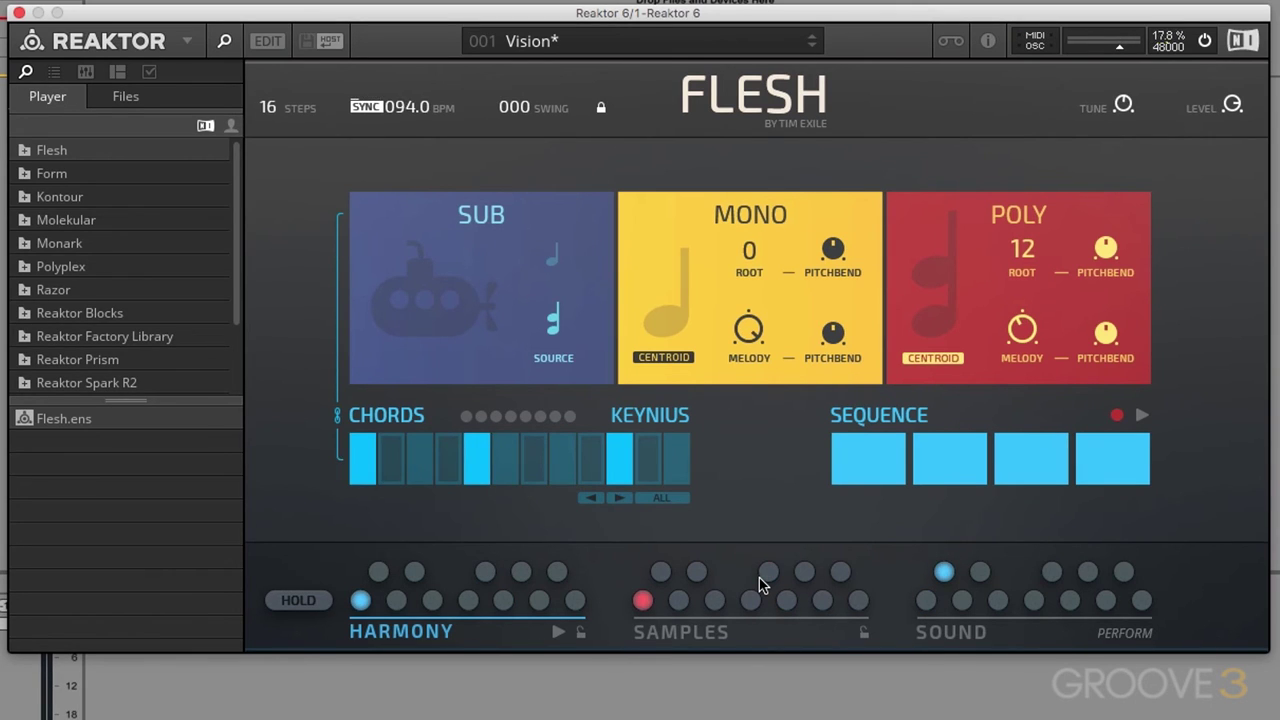
{"action": "left_click", "coordinate": [950, 632]}
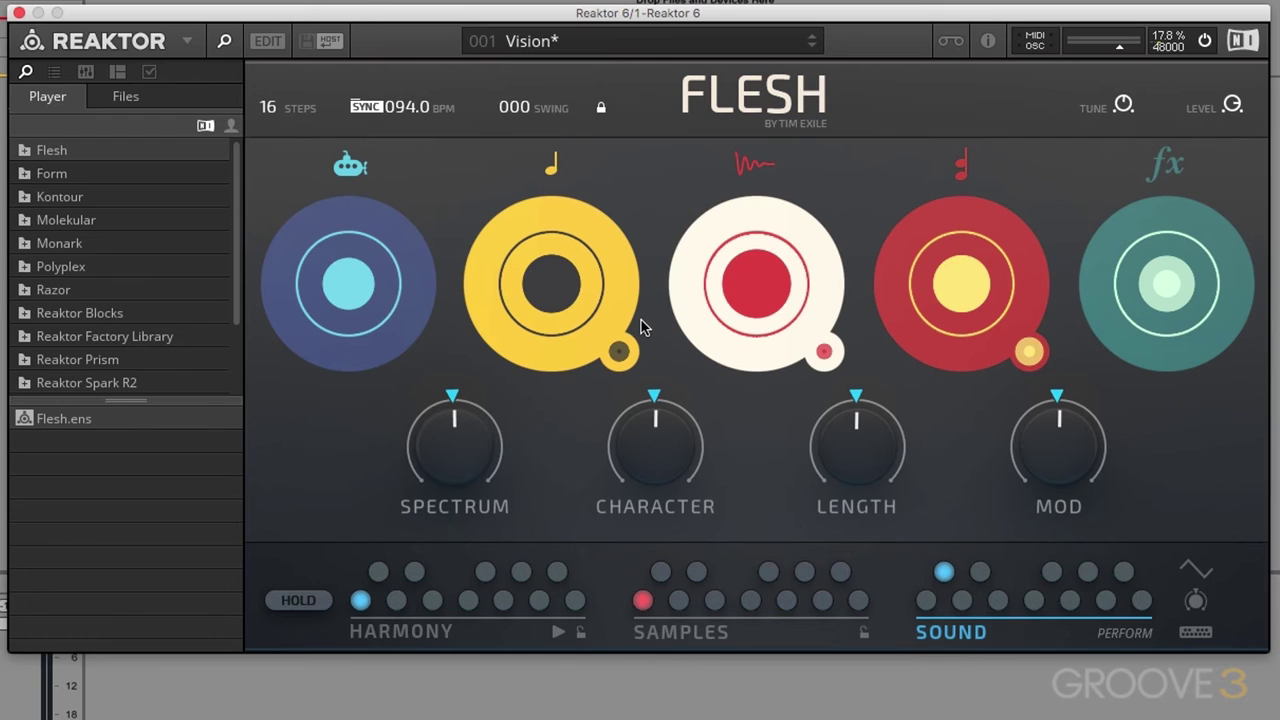
{"action": "left_click", "coordinate": [565, 200]}
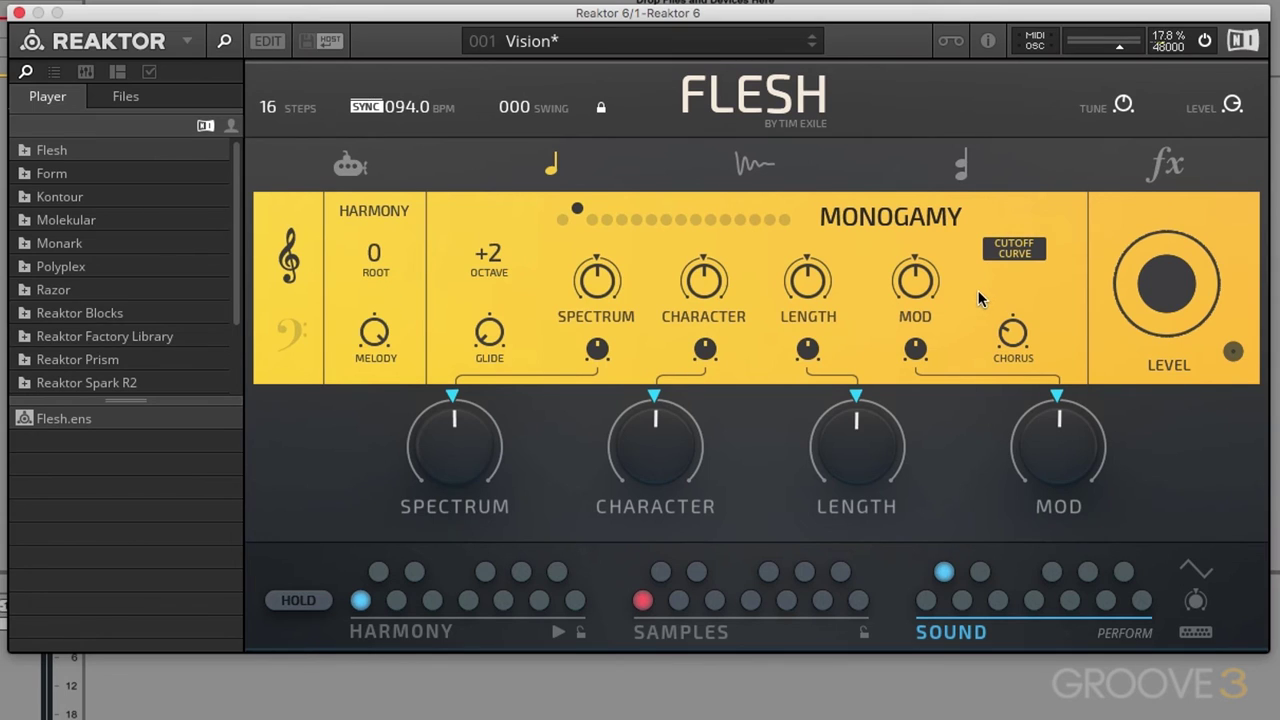
{"action": "left_click", "coordinate": [551, 170]}
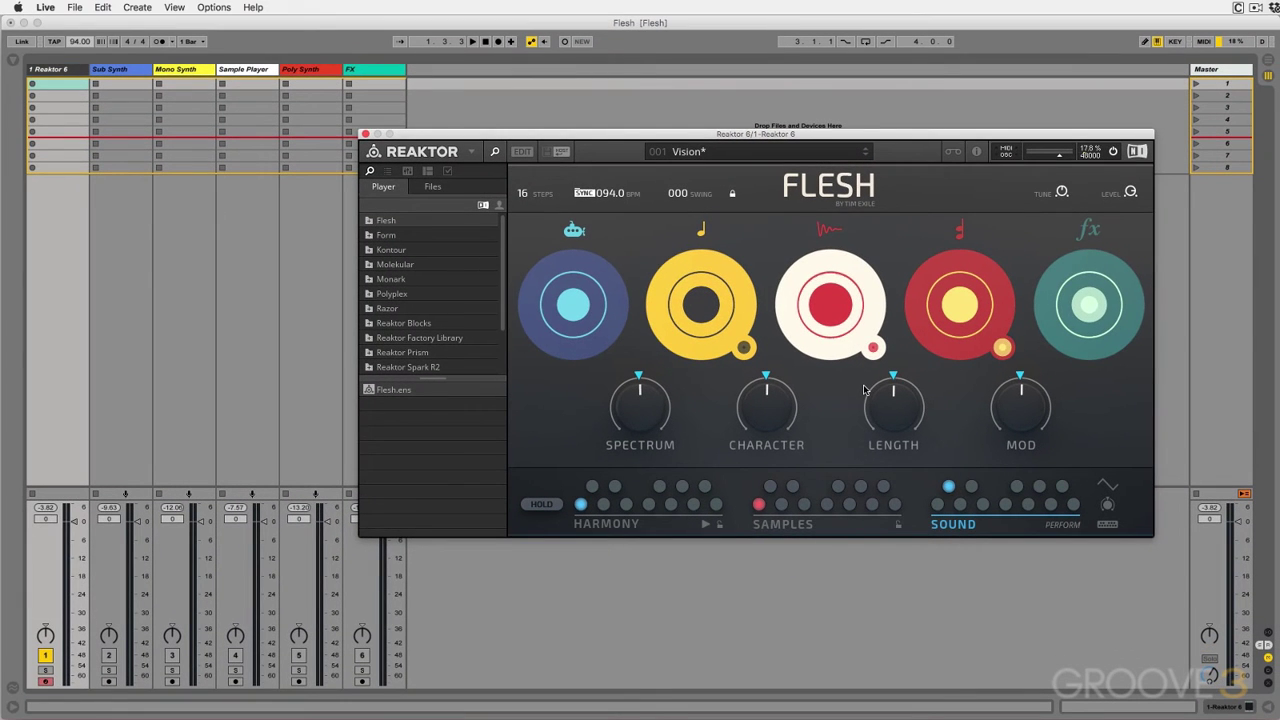
Start playback, show In/Out to reveal Reaktor outputs 11/12, 7/8, 3/4, 5/6, 9/10, and select Sub Synth.
{"action": "key", "text": "space"}
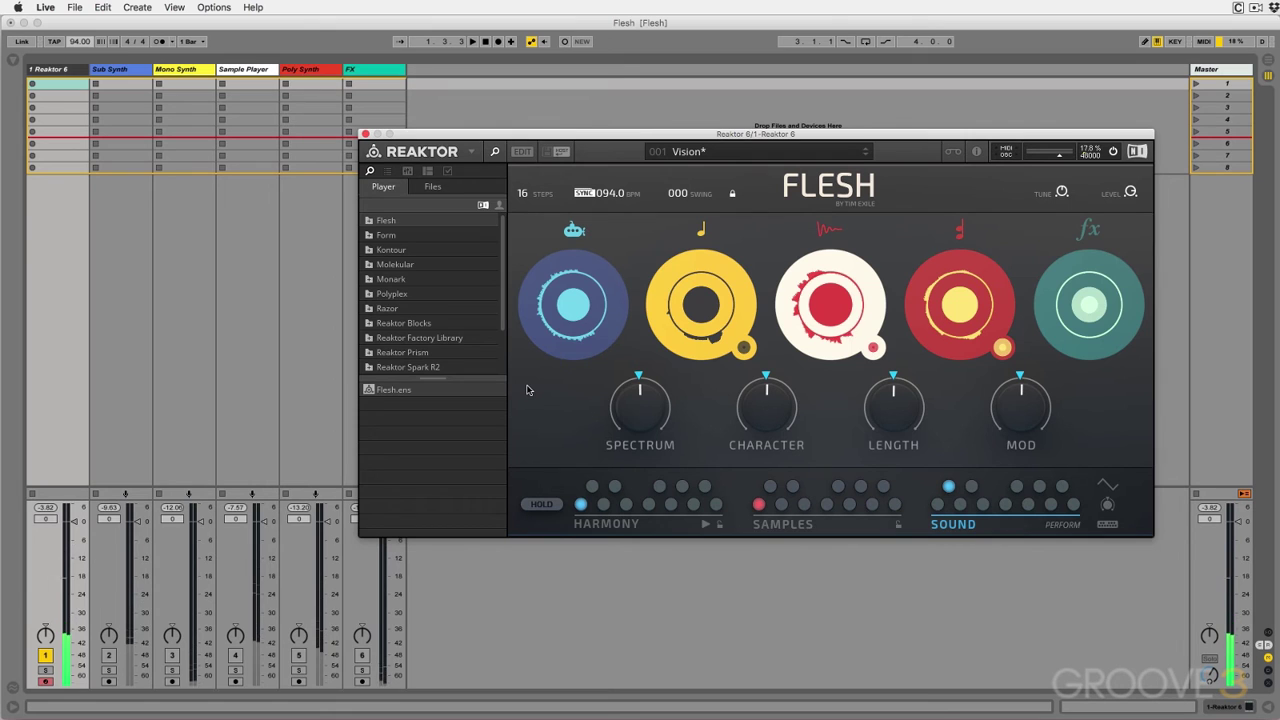
{"action": "key", "text": "super+alt+i"}
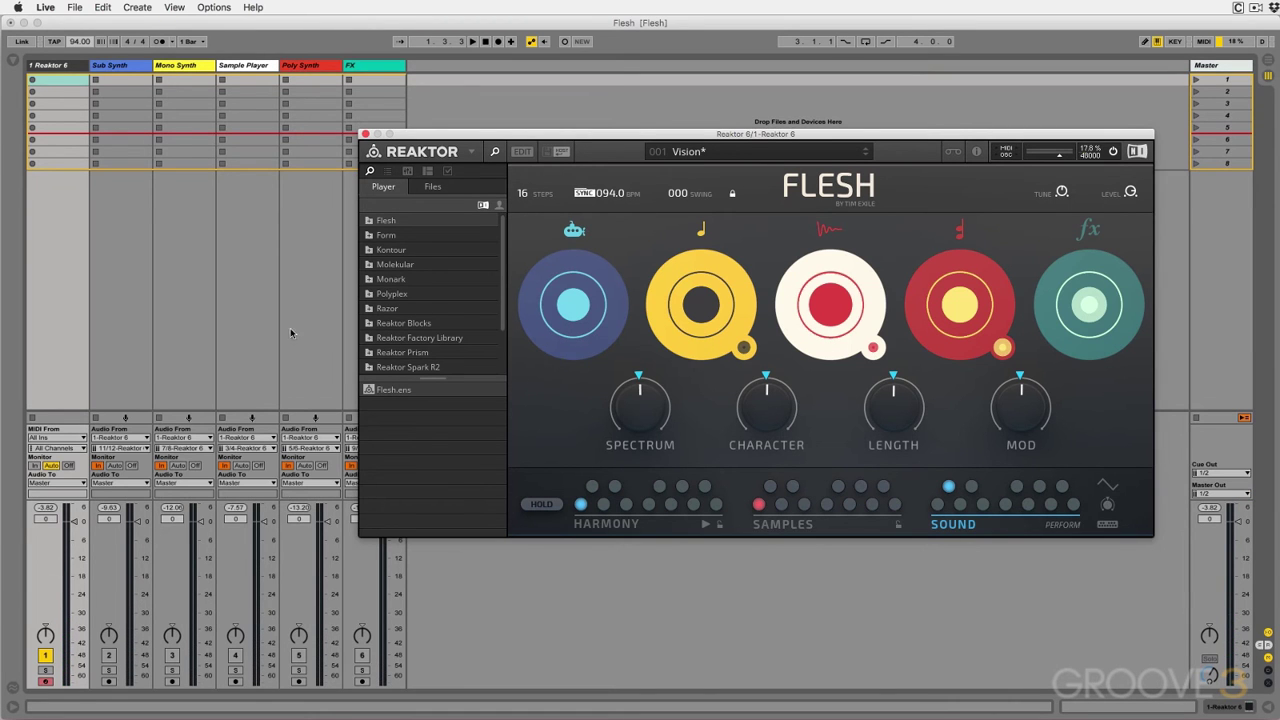
{"action": "left_click_drag", "start_coordinate": [407, 134], "coordinate": [464, 128]}
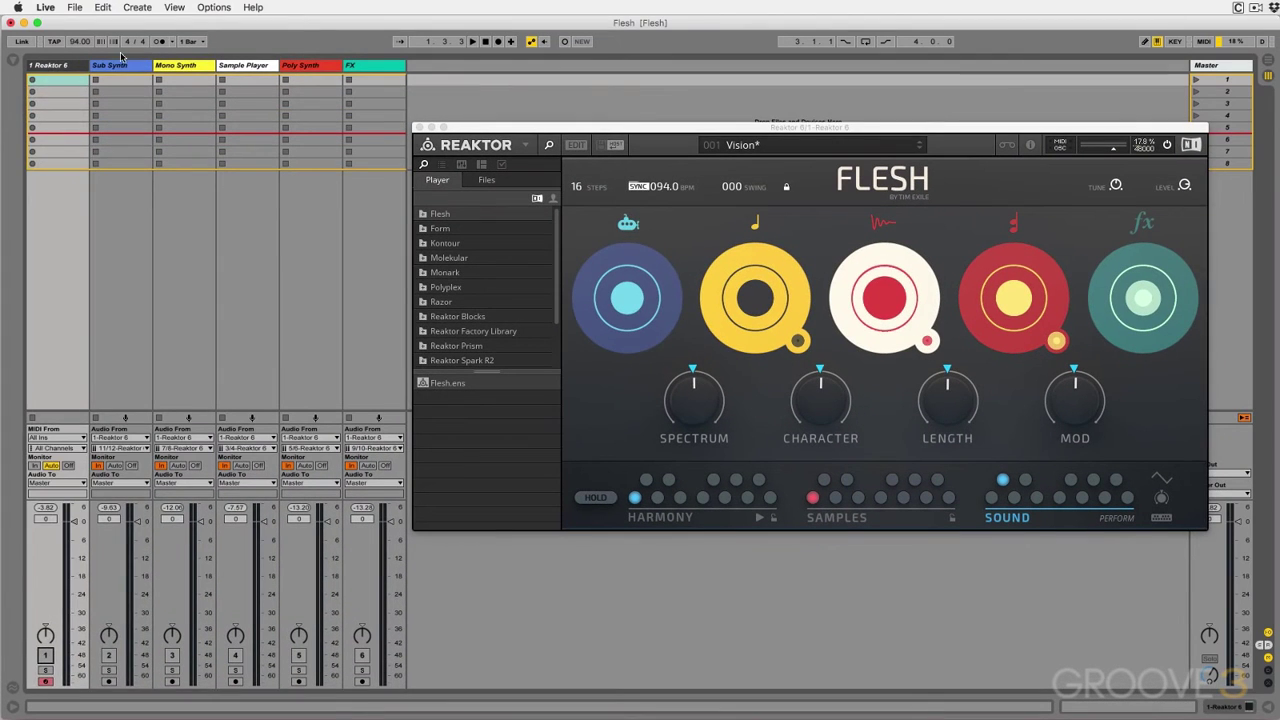
{"action": "left_click", "coordinate": [121, 65]}
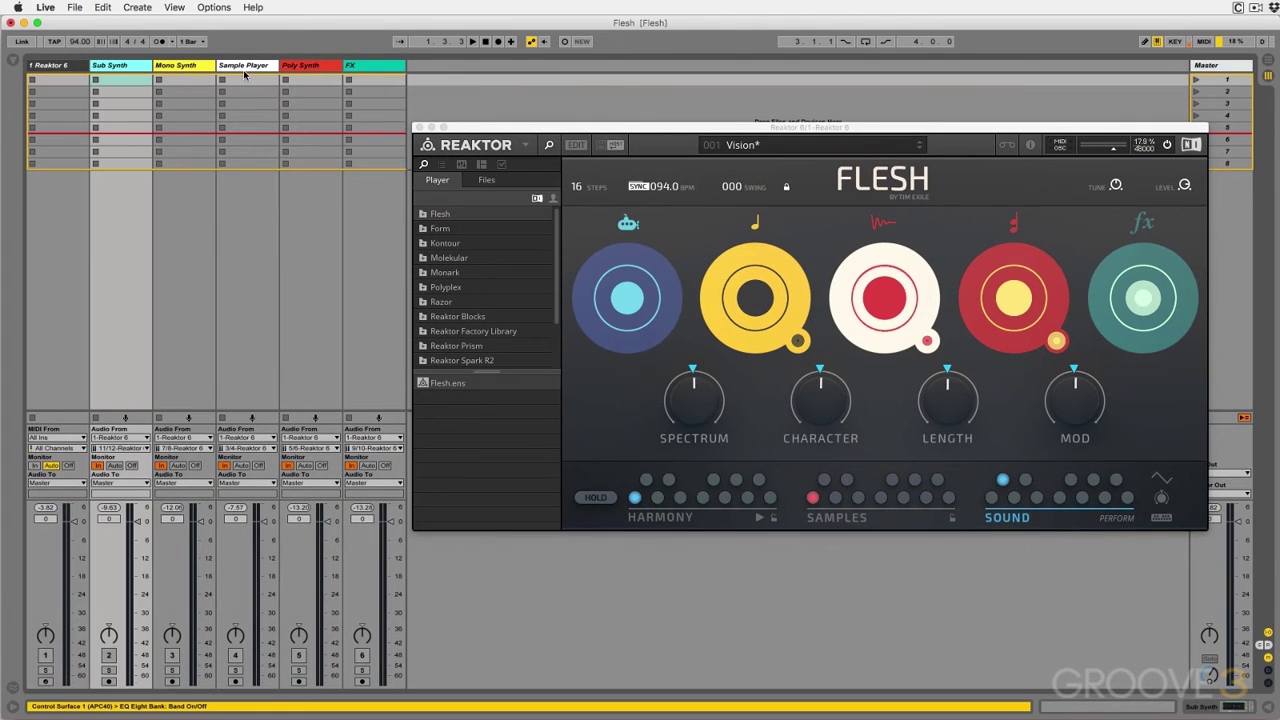
Extend the track selection from Sub Synth down through the FX track.
{"action": "left_click", "coordinate": [363, 68], "text": "shift"}
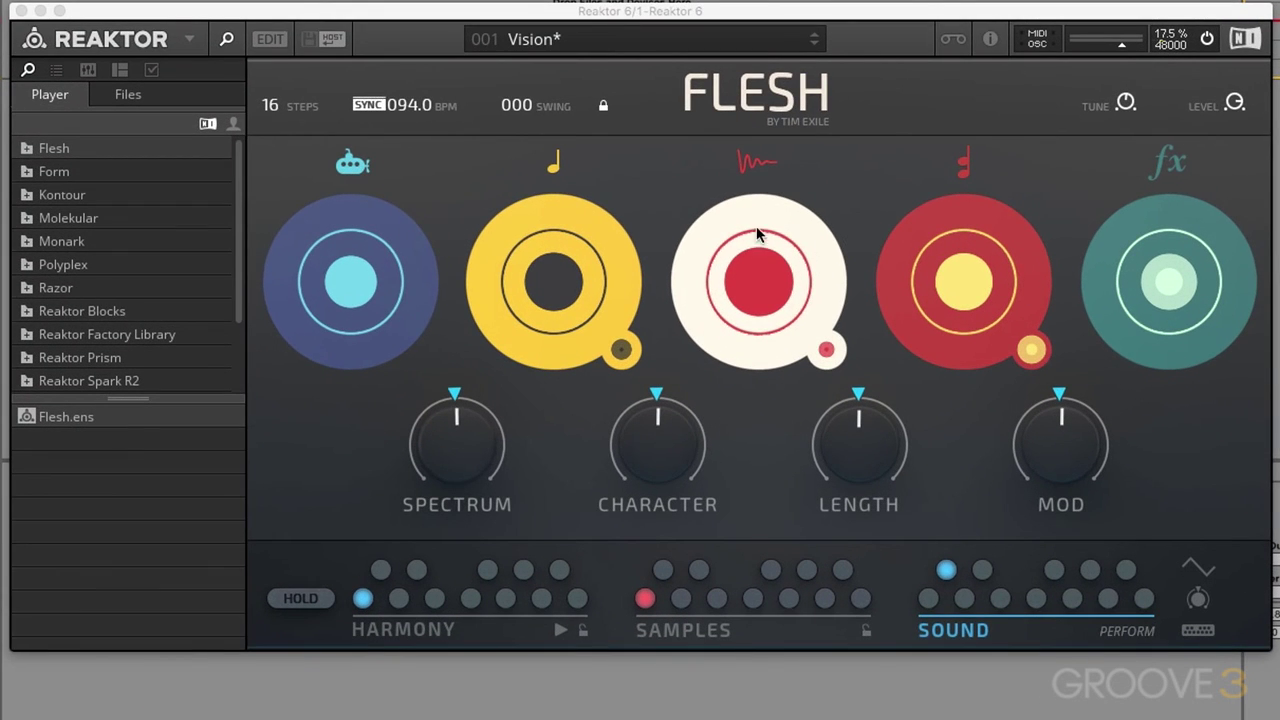
{"action": "left_click", "coordinate": [598, 281]}
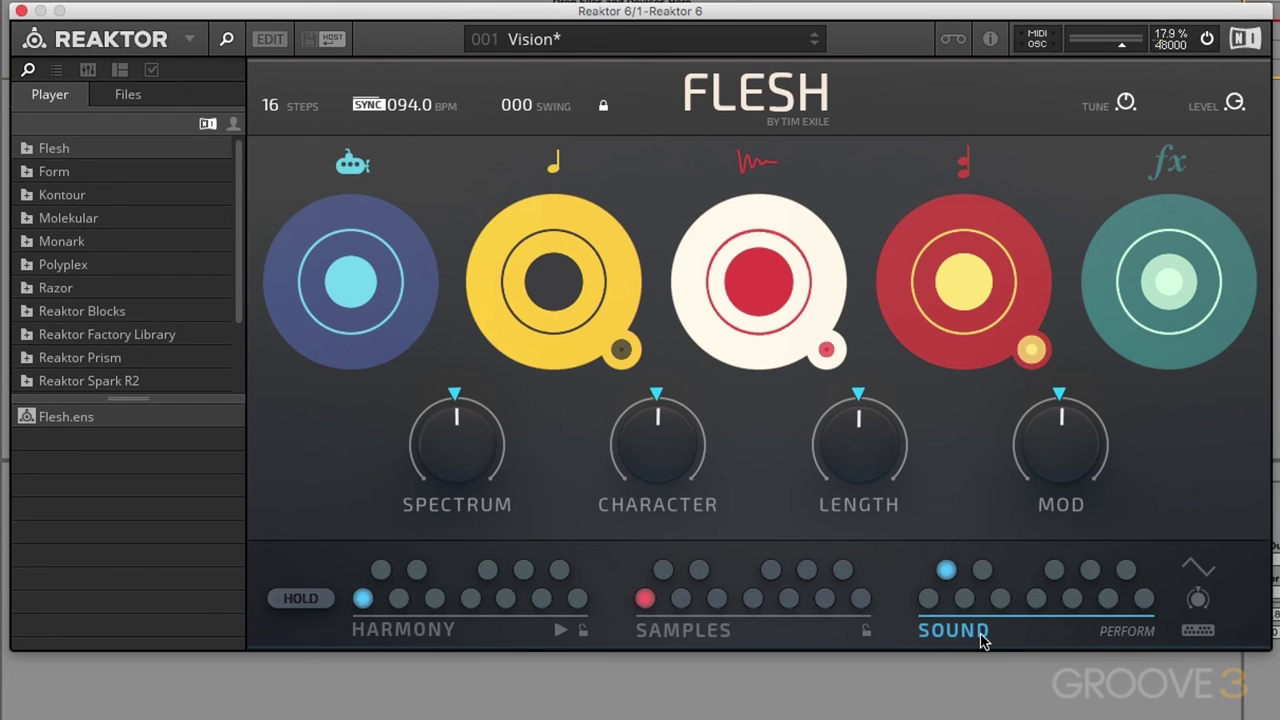
{"action": "left_click", "coordinate": [724, 636]}
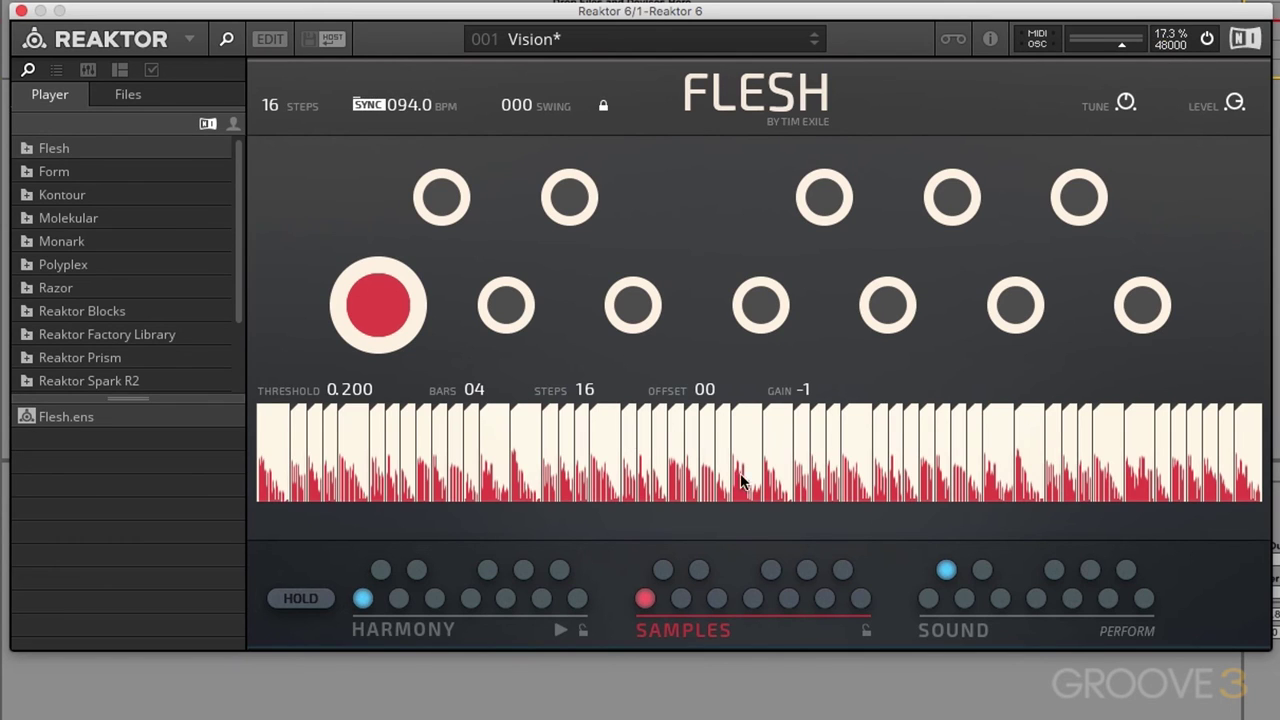
{"action": "left_click", "coordinate": [924, 622]}
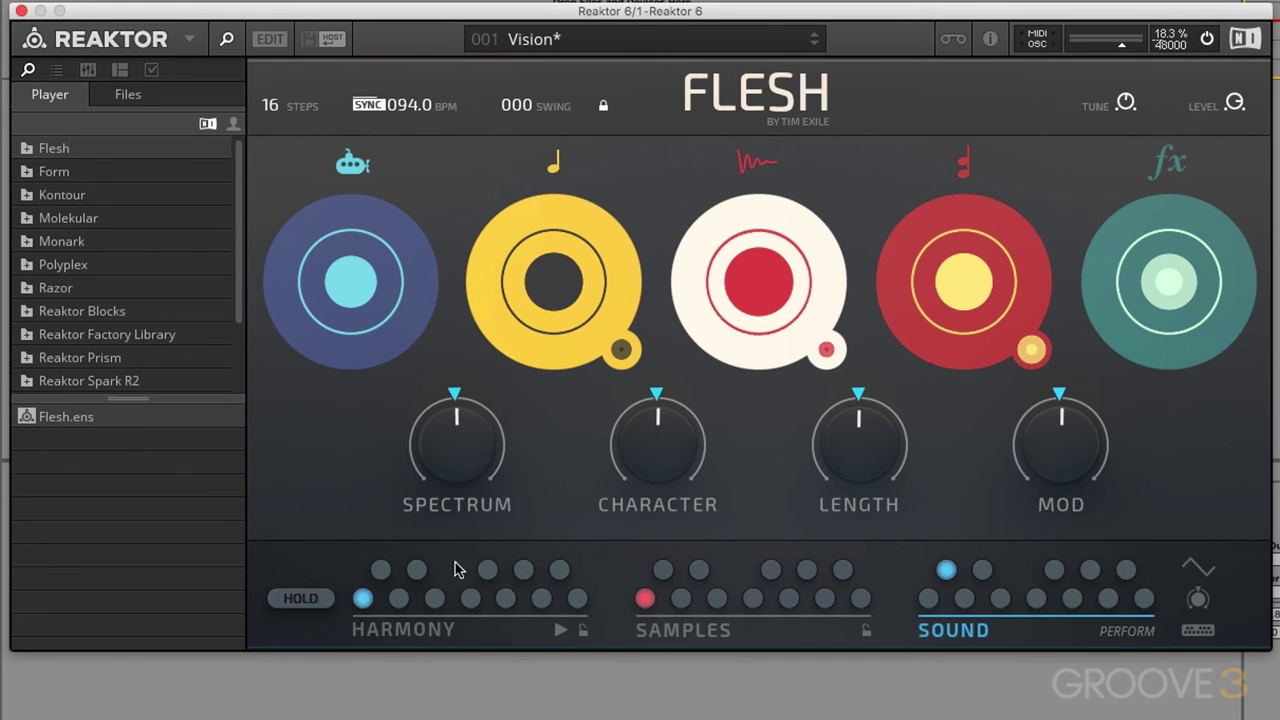
Go to the Harmony page and load snapshot 015 Forerunner, then 012 Foreshadow.
{"action": "left_click", "coordinate": [421, 631]}
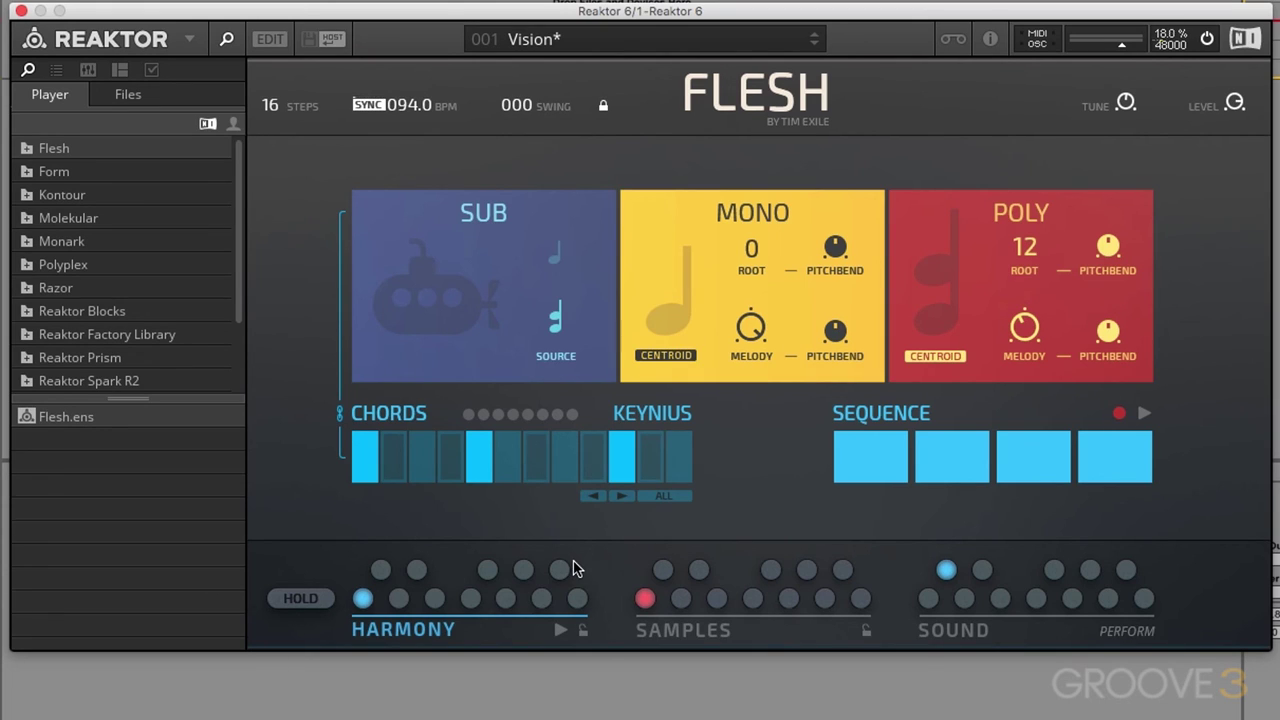
{"action": "left_click", "coordinate": [555, 42]}
{"action": "mouse_move", "coordinate": [626, 65]}
{"action": "left_click", "coordinate": [600, 366]}
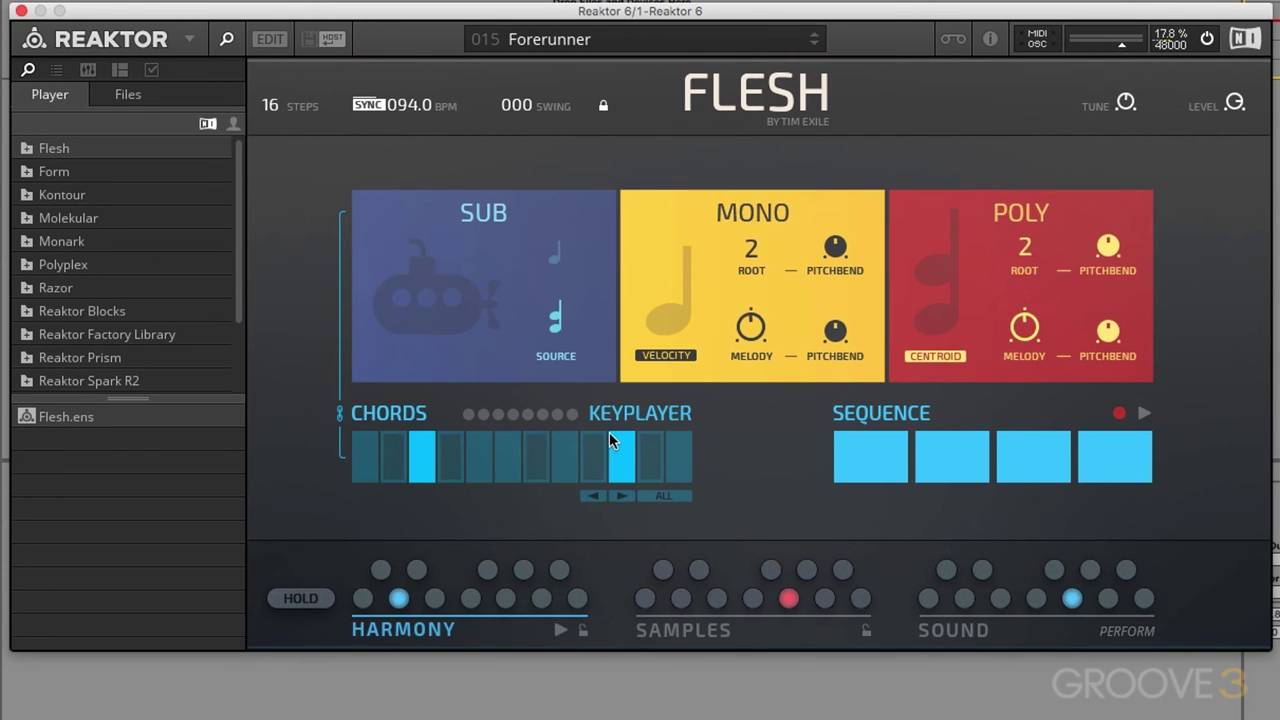
{"action": "left_click", "coordinate": [580, 42]}
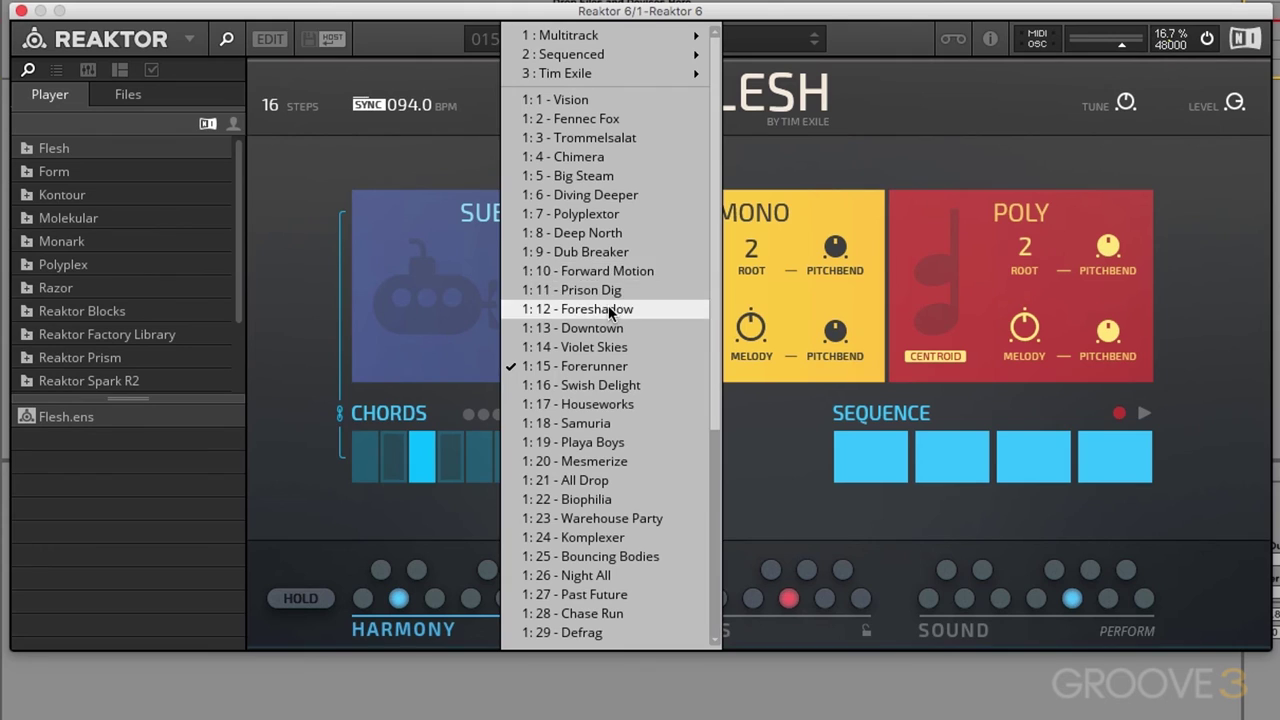
Audition the Foreshadow, Vision and Forward Motion snapshots.
{"action": "left_click", "coordinate": [600, 305]}
{"action": "left_click", "coordinate": [600, 42]}
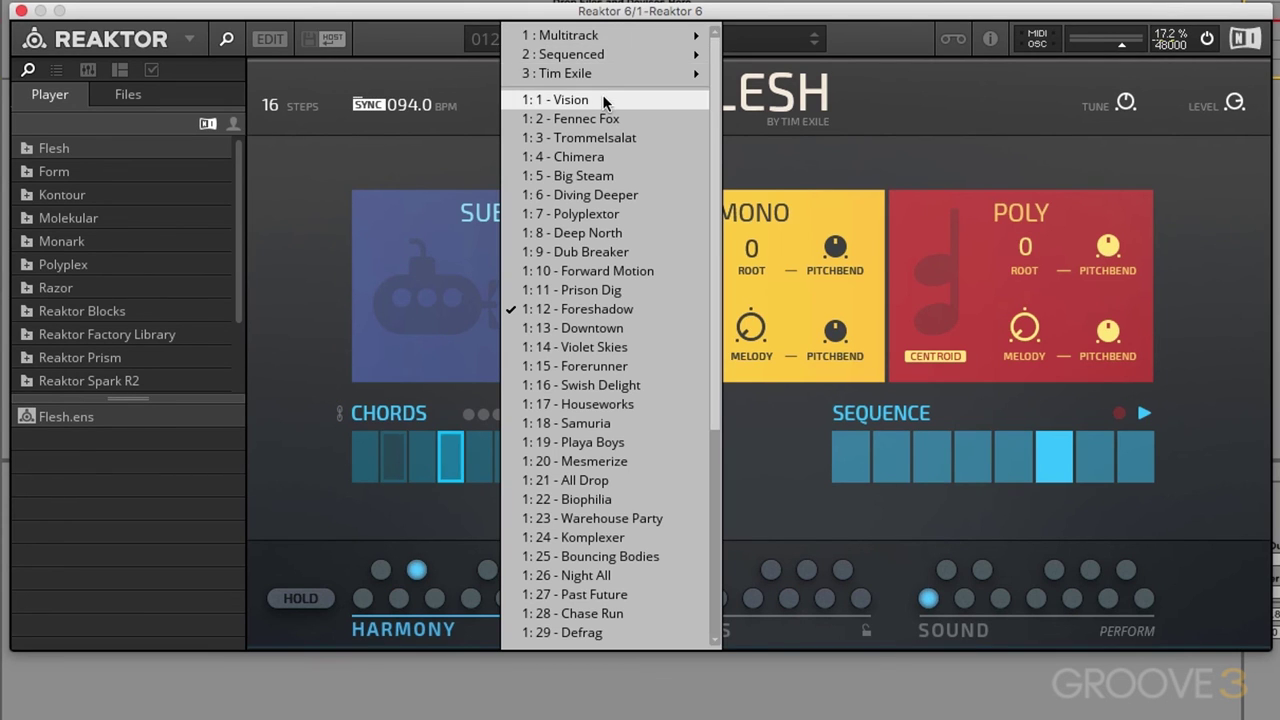
{"action": "left_click", "coordinate": [602, 94]}
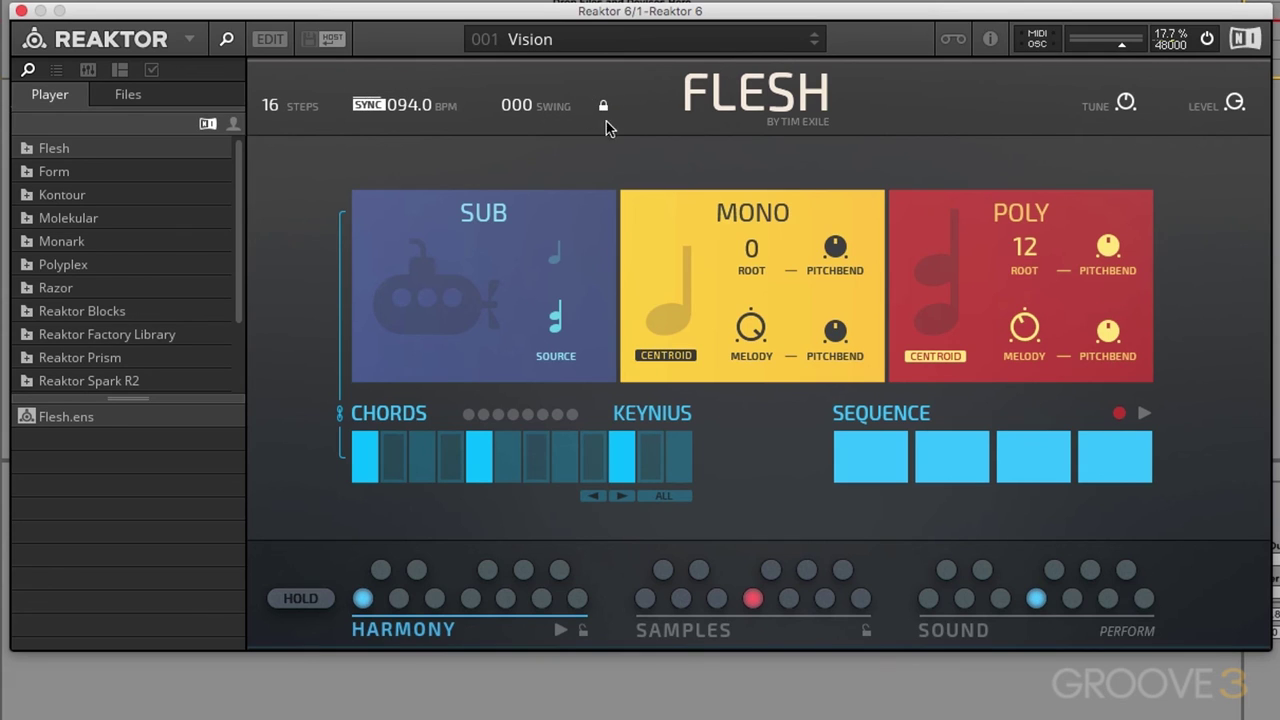
{"action": "left_click", "coordinate": [590, 40]}
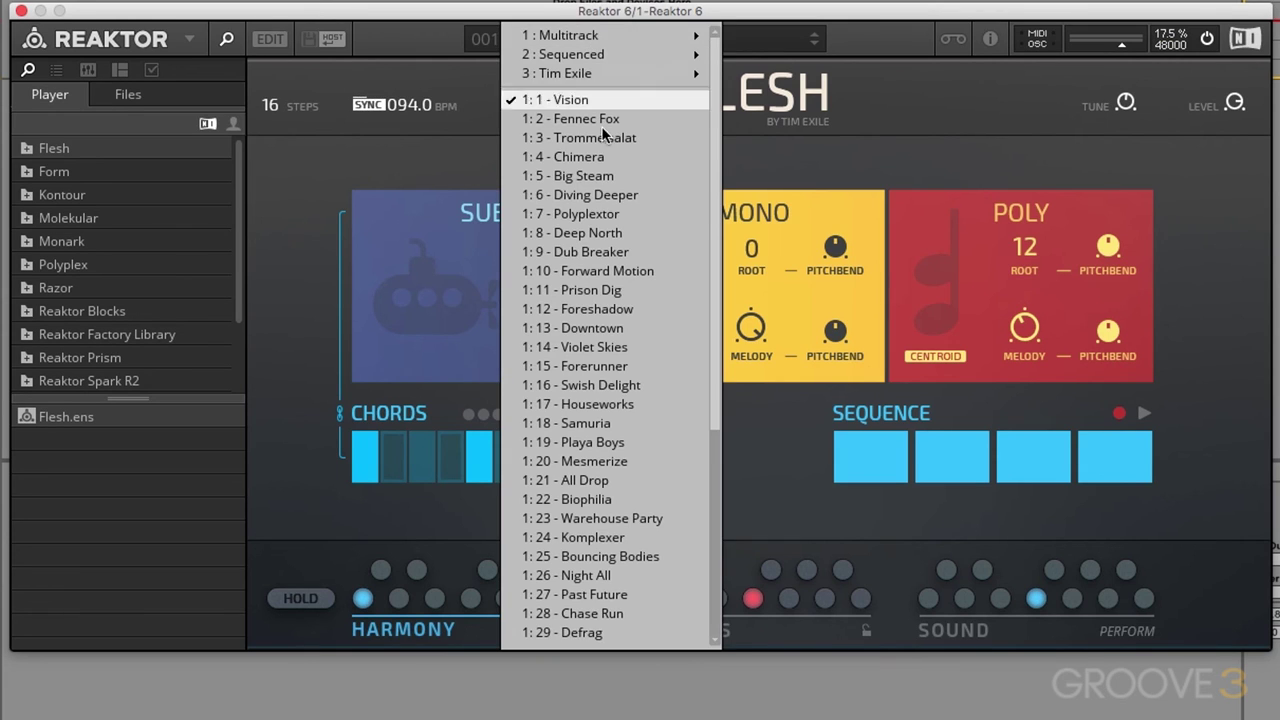
{"action": "left_click", "coordinate": [606, 271]}
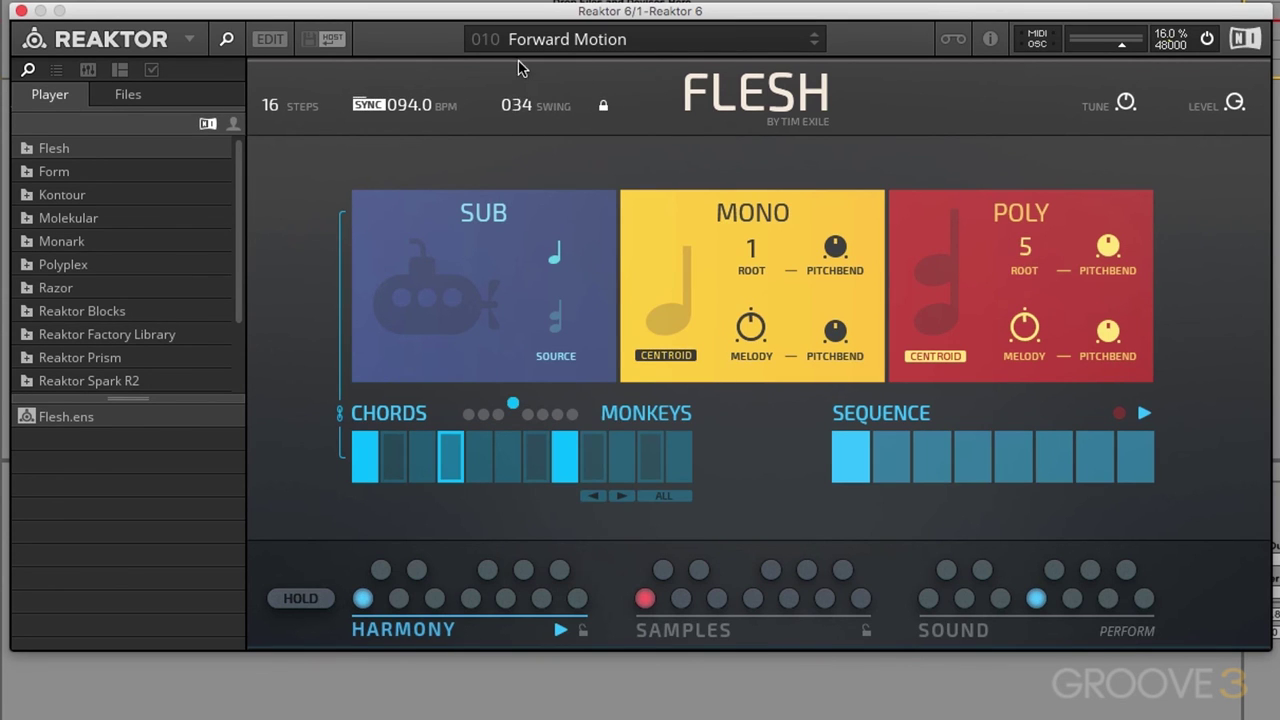
Load snapshot 005 Big Steam and unlock its swing setting.
{"action": "left_click", "coordinate": [560, 40]}
{"action": "left_click", "coordinate": [620, 176]}
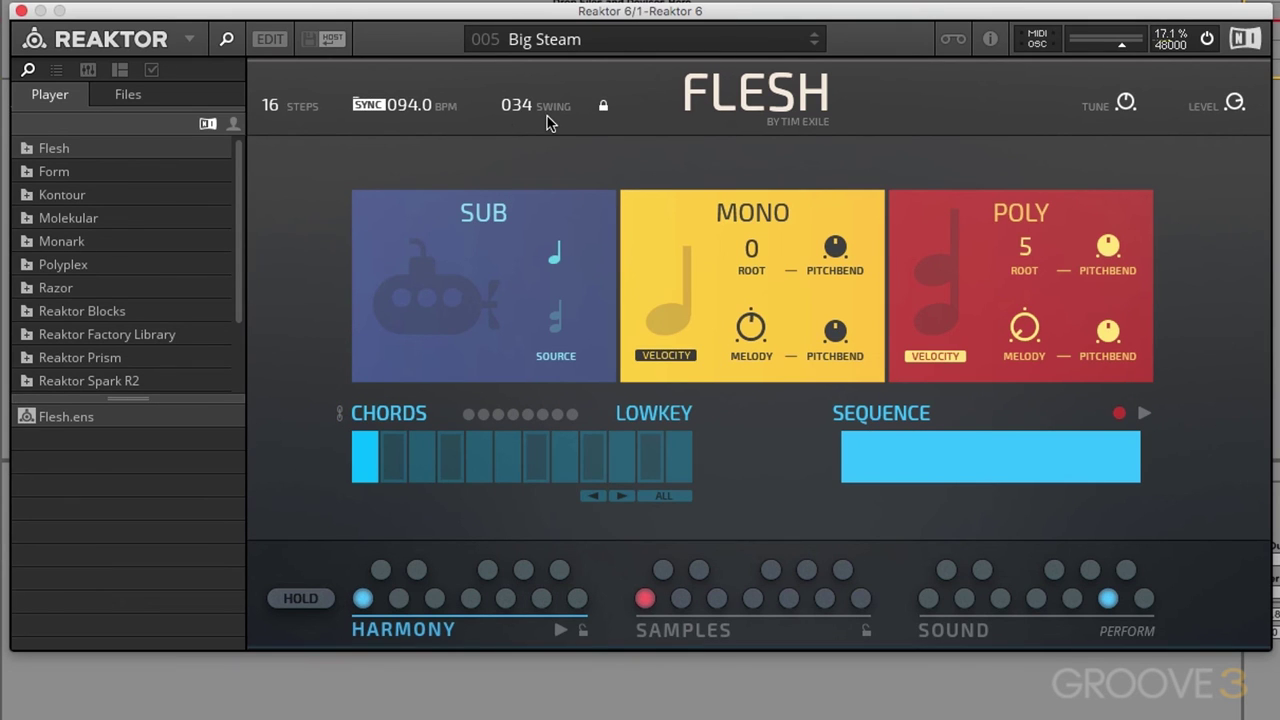
{"action": "left_click", "coordinate": [601, 104]}
Padlock both the Samples page and the Harmony page settings.
{"action": "left_click", "coordinate": [718, 632]}
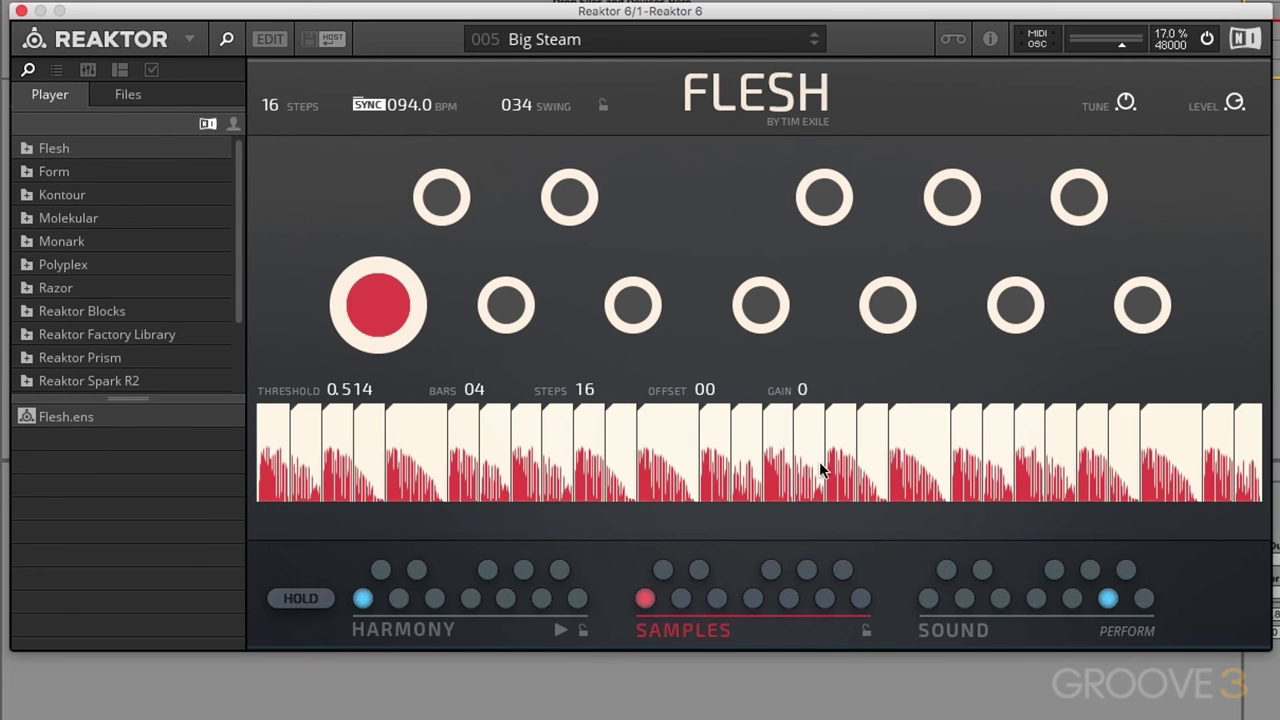
{"action": "left_click", "coordinate": [866, 631]}
{"action": "left_click", "coordinate": [447, 630]}
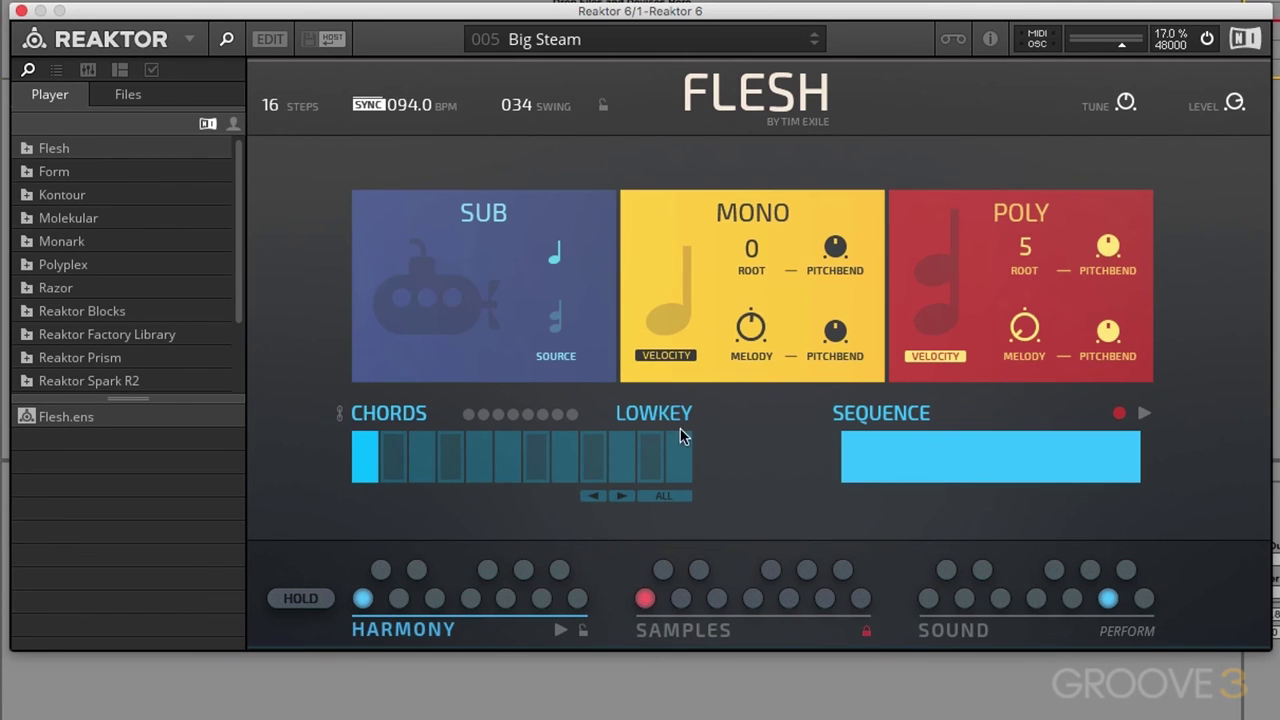
{"action": "left_click", "coordinate": [583, 631]}
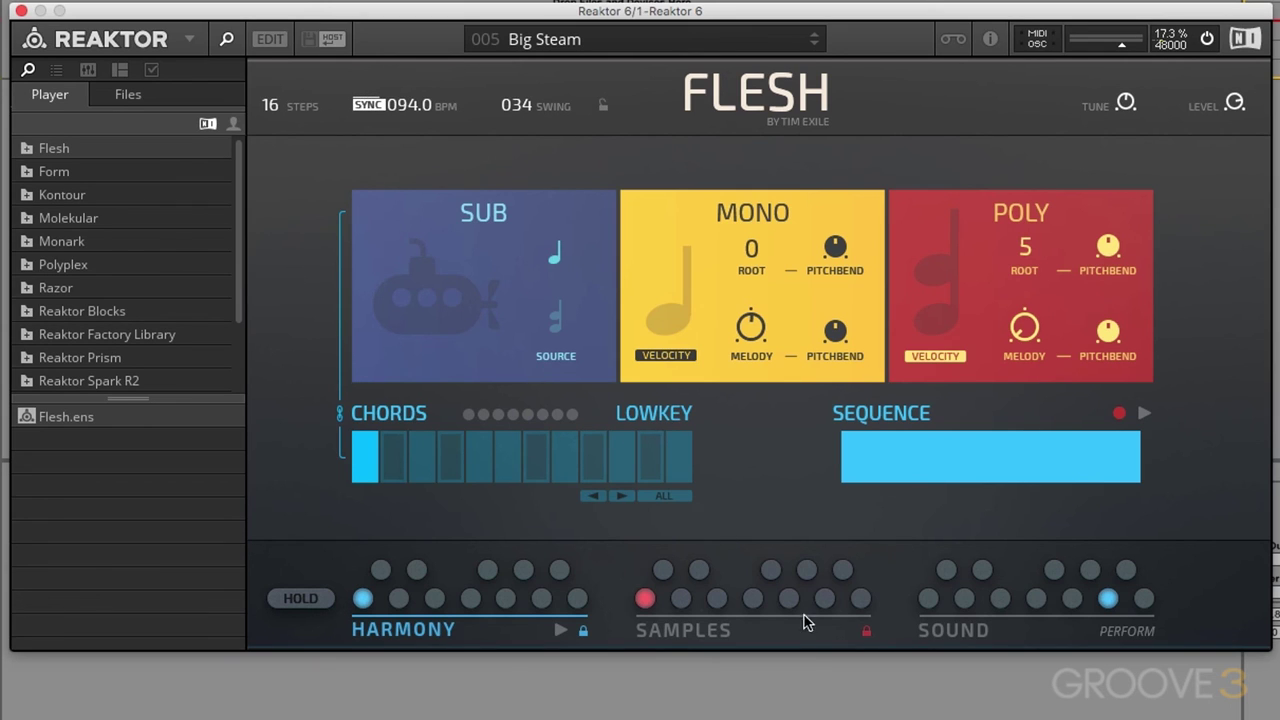
Load the 1:15 Forerunner snapshot and turn Hold on.
{"action": "left_click", "coordinate": [600, 42]}
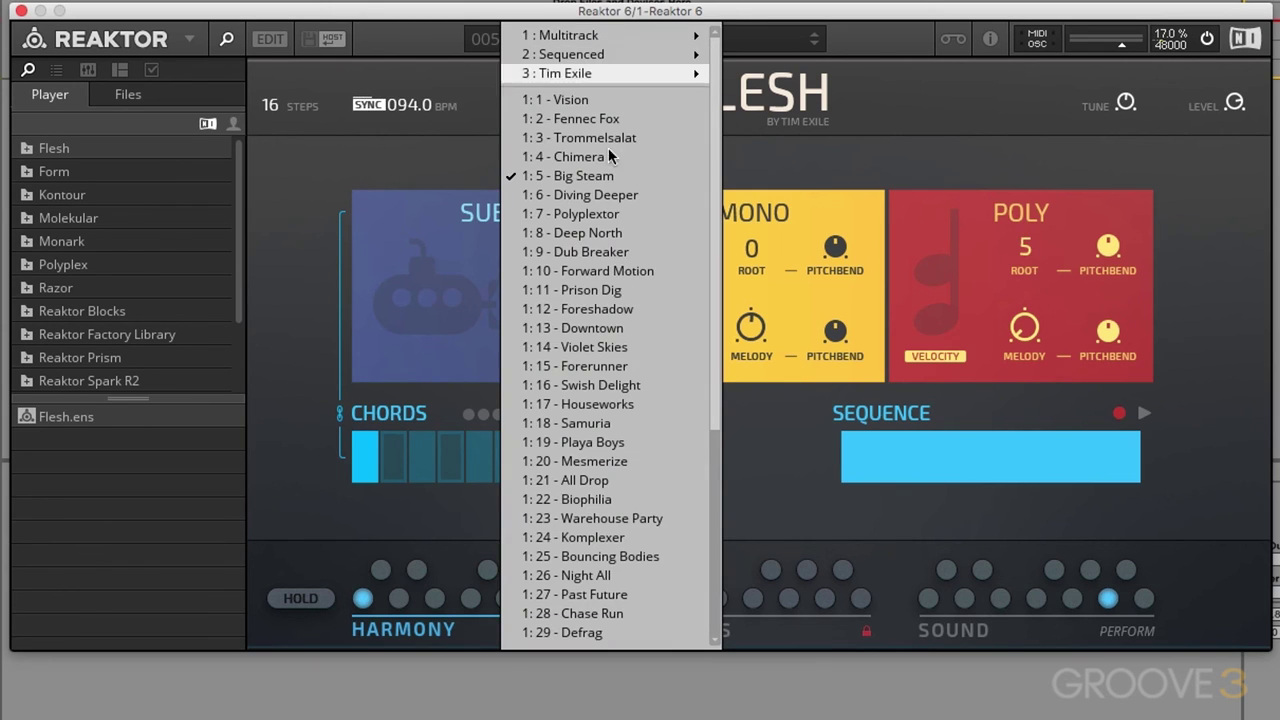
{"action": "left_click", "coordinate": [600, 366]}
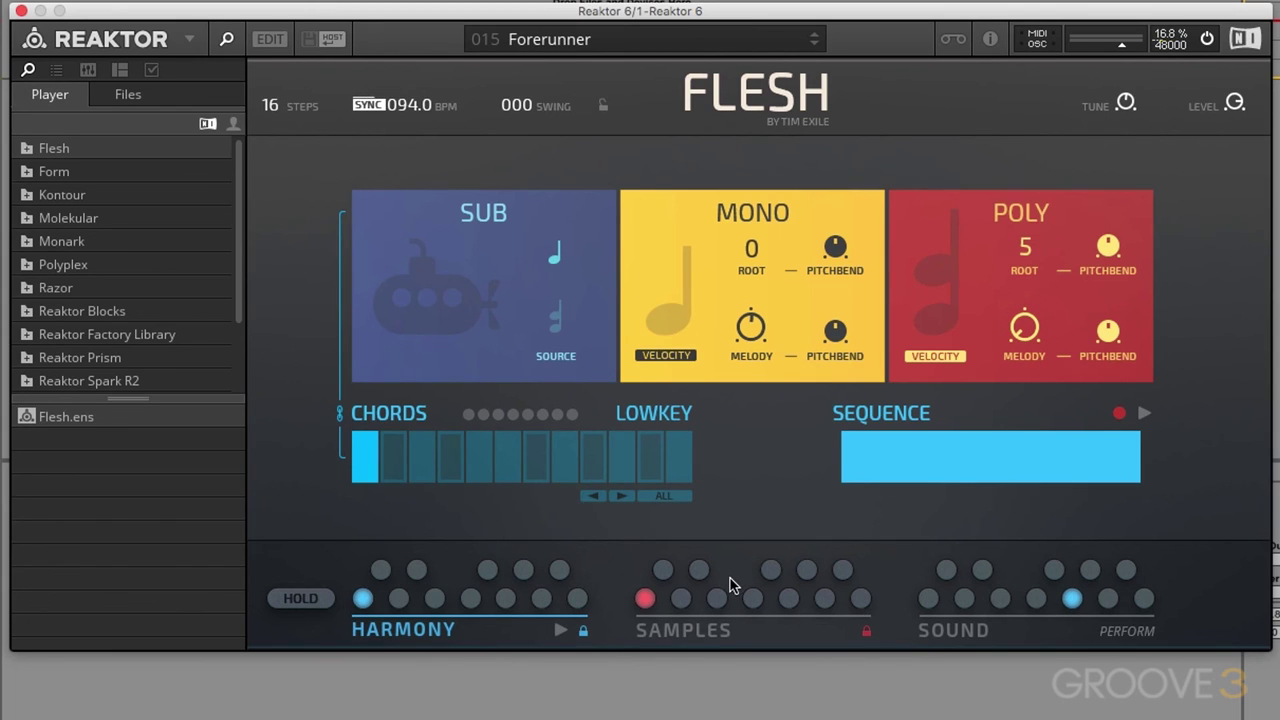
{"action": "left_click", "coordinate": [300, 600]}
Step through several harmony chord variations, return to the first, then turn Hold off.
{"action": "left_click", "coordinate": [418, 567]}
{"action": "left_click", "coordinate": [440, 602]}
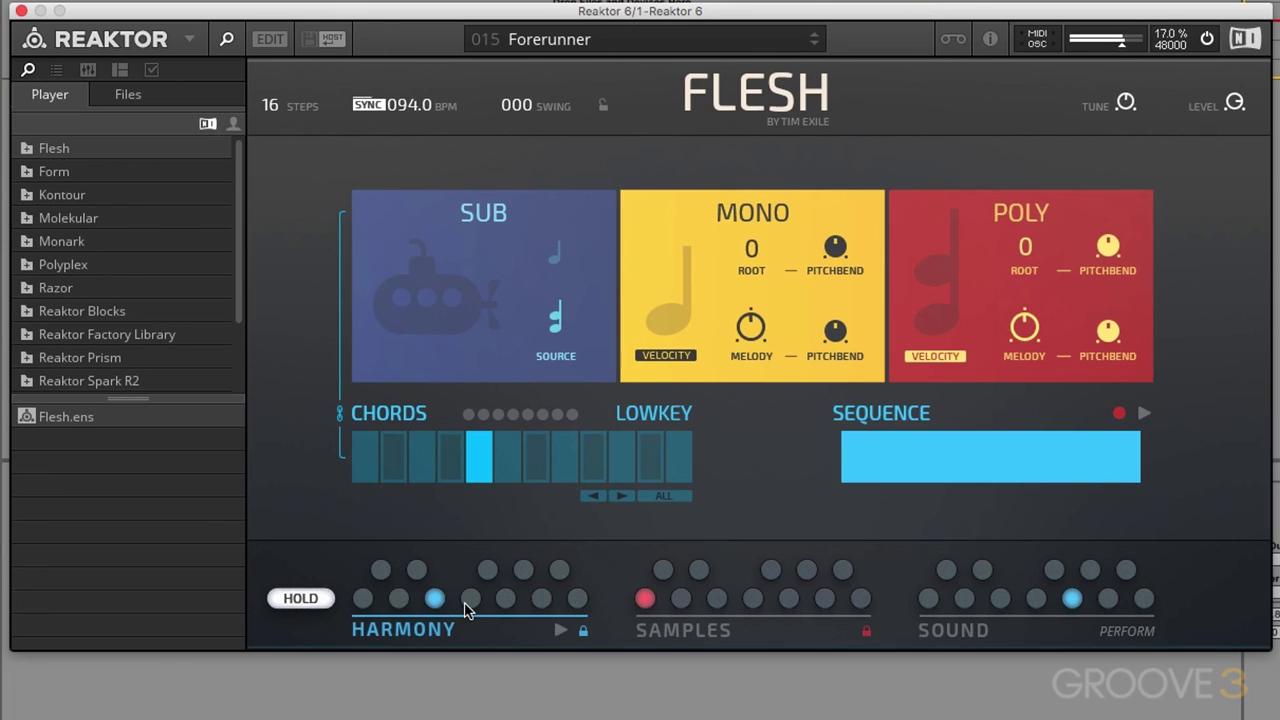
{"action": "left_click", "coordinate": [469, 599]}
{"action": "left_click", "coordinate": [487, 570]}
{"action": "left_click", "coordinate": [505, 599]}
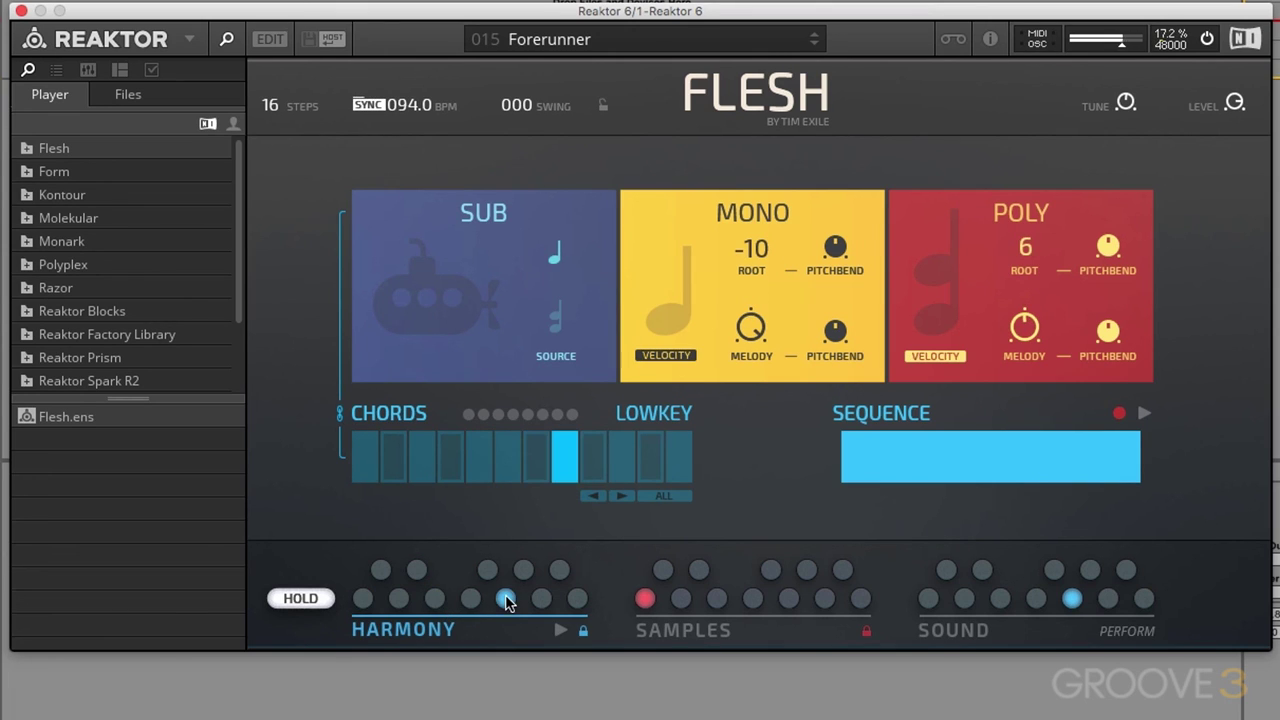
{"action": "left_click", "coordinate": [363, 599]}
{"action": "left_click", "coordinate": [306, 598]}
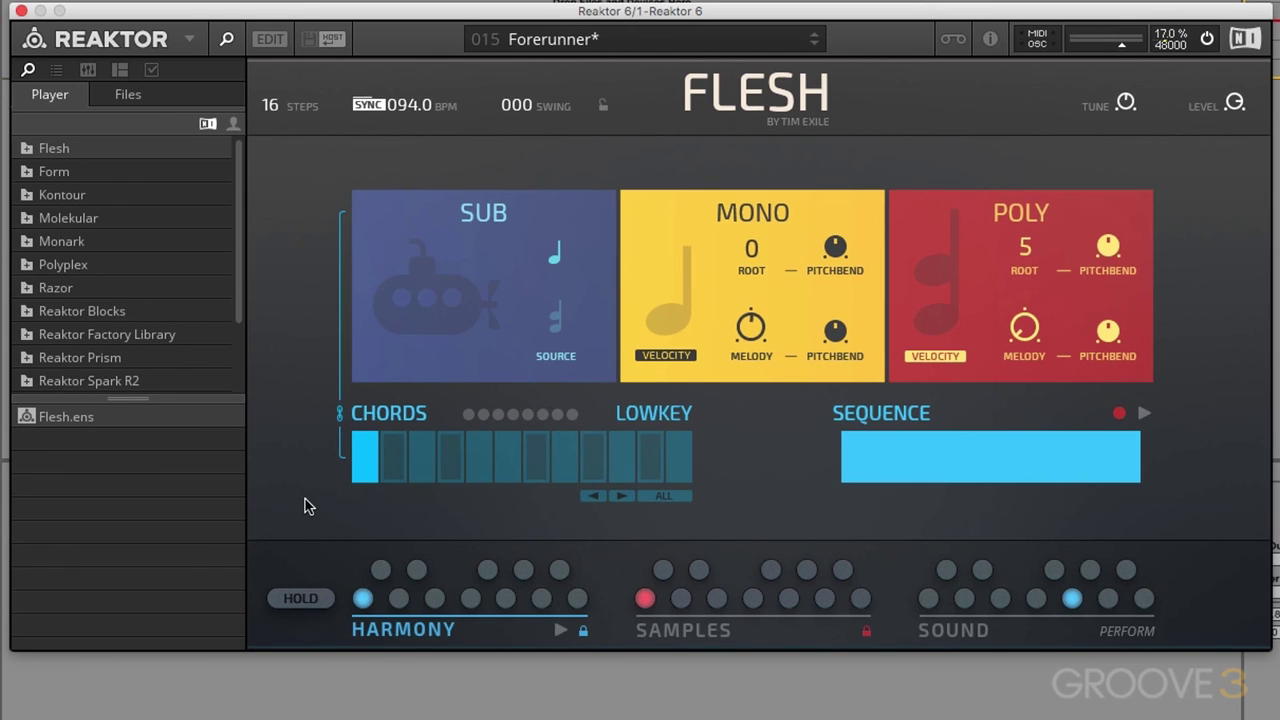
With Hold back on, pick sample variation 3, sound variation 5 and a new harmony variation.
{"action": "left_click", "coordinate": [578, 40]}
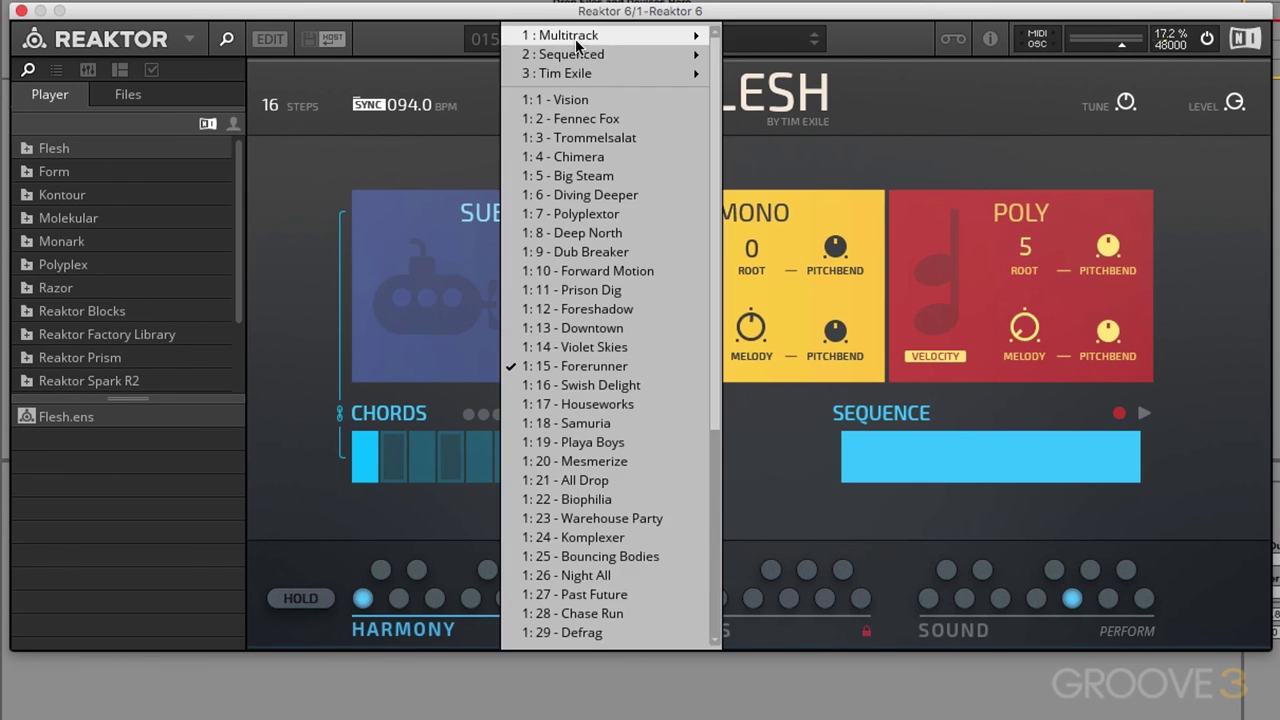
{"action": "left_click", "coordinate": [758, 172]}
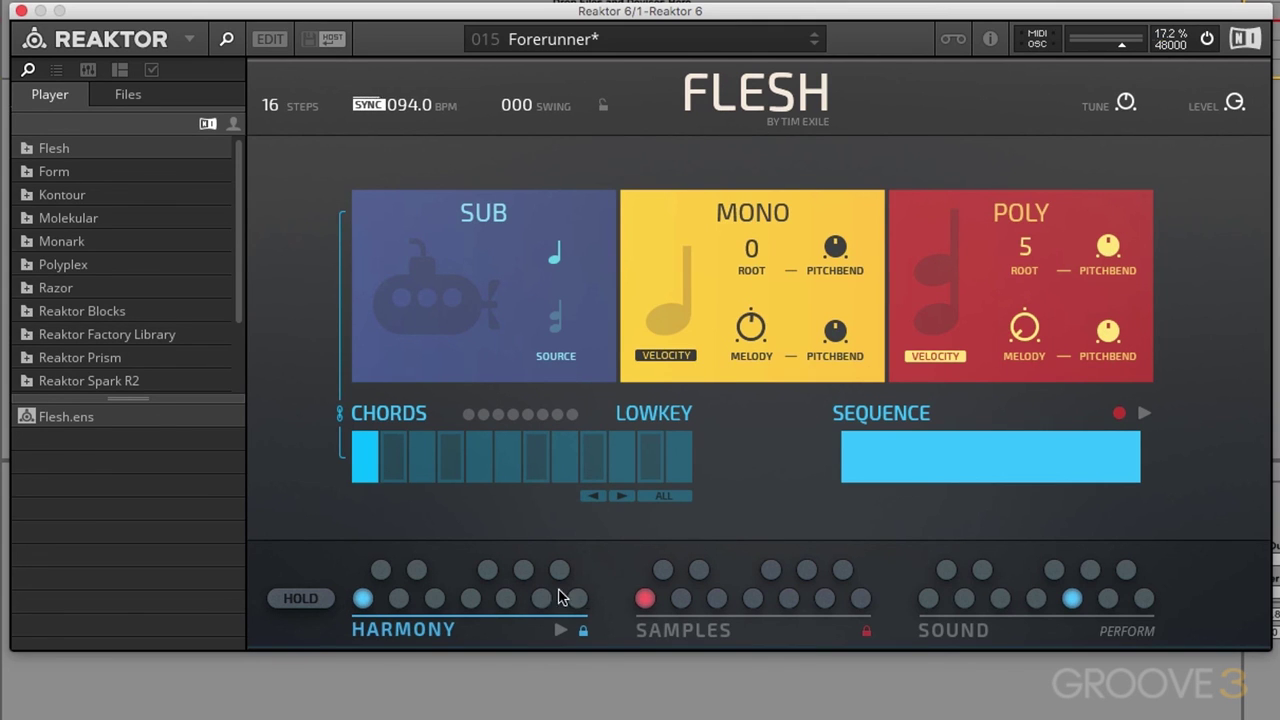
{"action": "left_click", "coordinate": [305, 600]}
{"action": "left_click", "coordinate": [717, 598]}
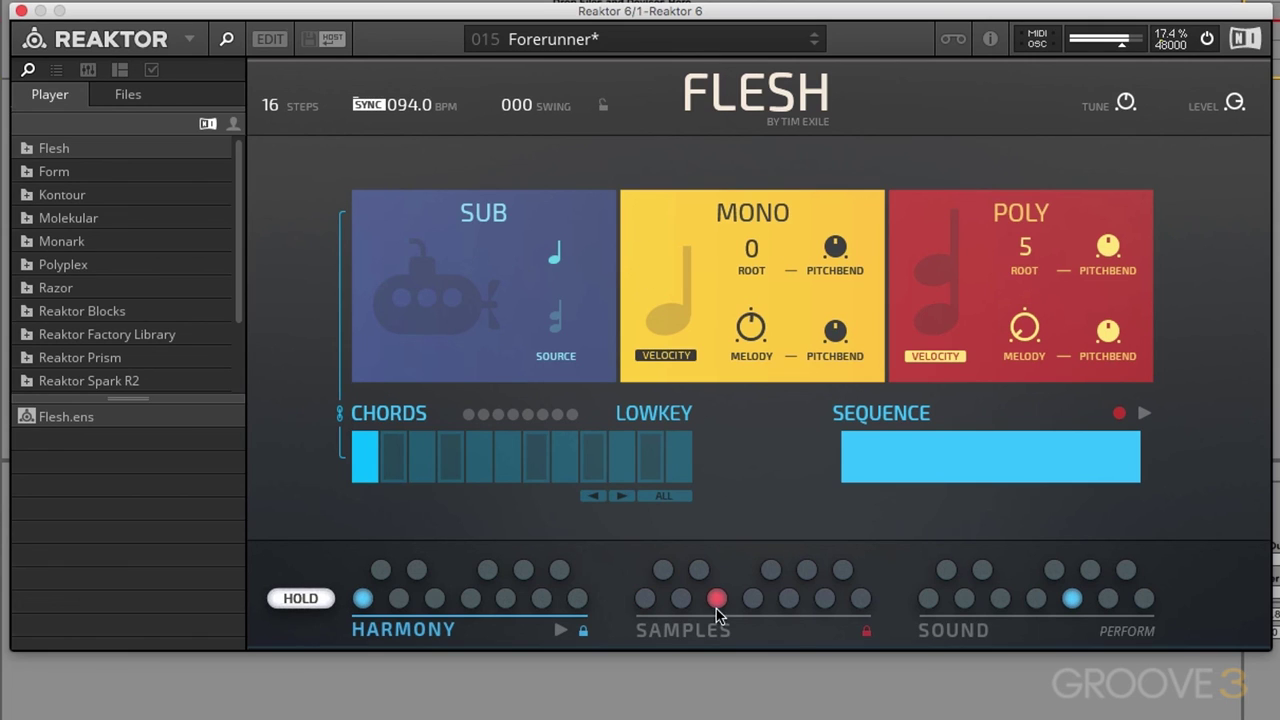
{"action": "left_click", "coordinate": [982, 570]}
{"action": "left_click", "coordinate": [1001, 600]}
{"action": "left_click", "coordinate": [1072, 600]}
{"action": "left_click", "coordinate": [487, 570]}
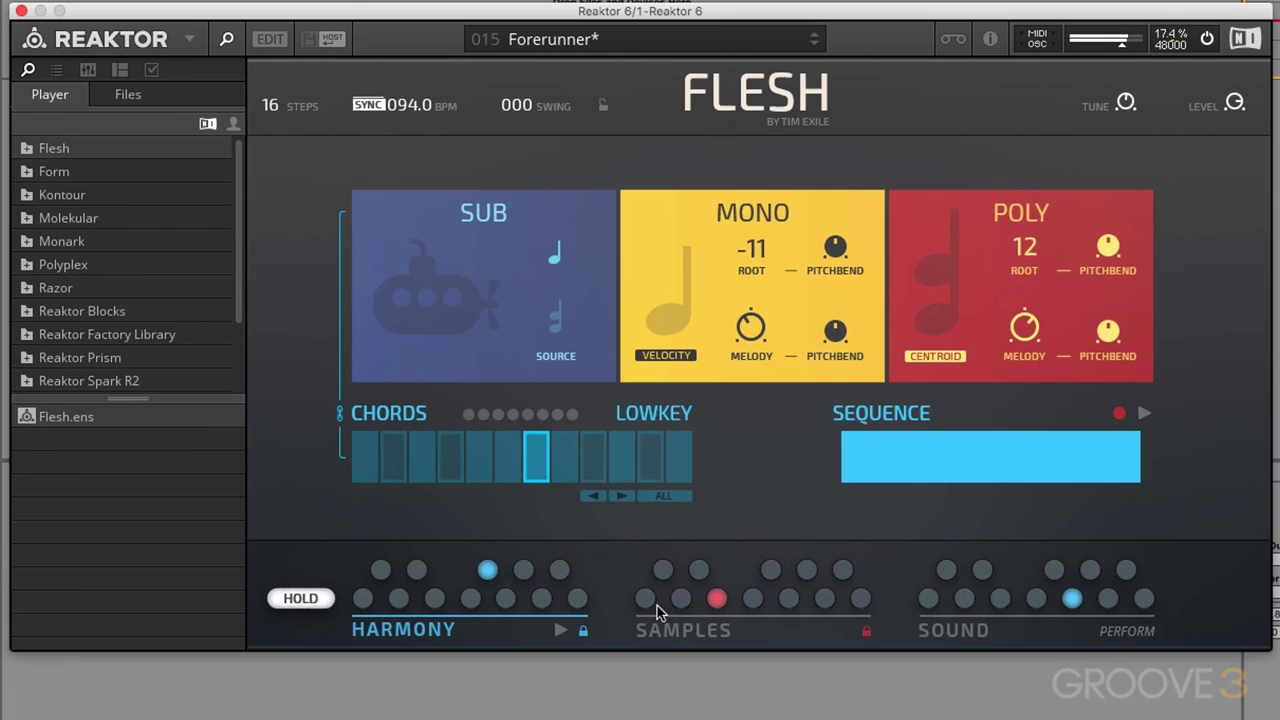
Try the fourth and an upper-row sample slot, settle on the fifth, and turn Hold off.
{"action": "mouse_move", "coordinate": [668, 628]}
{"action": "left_click", "coordinate": [753, 600]}
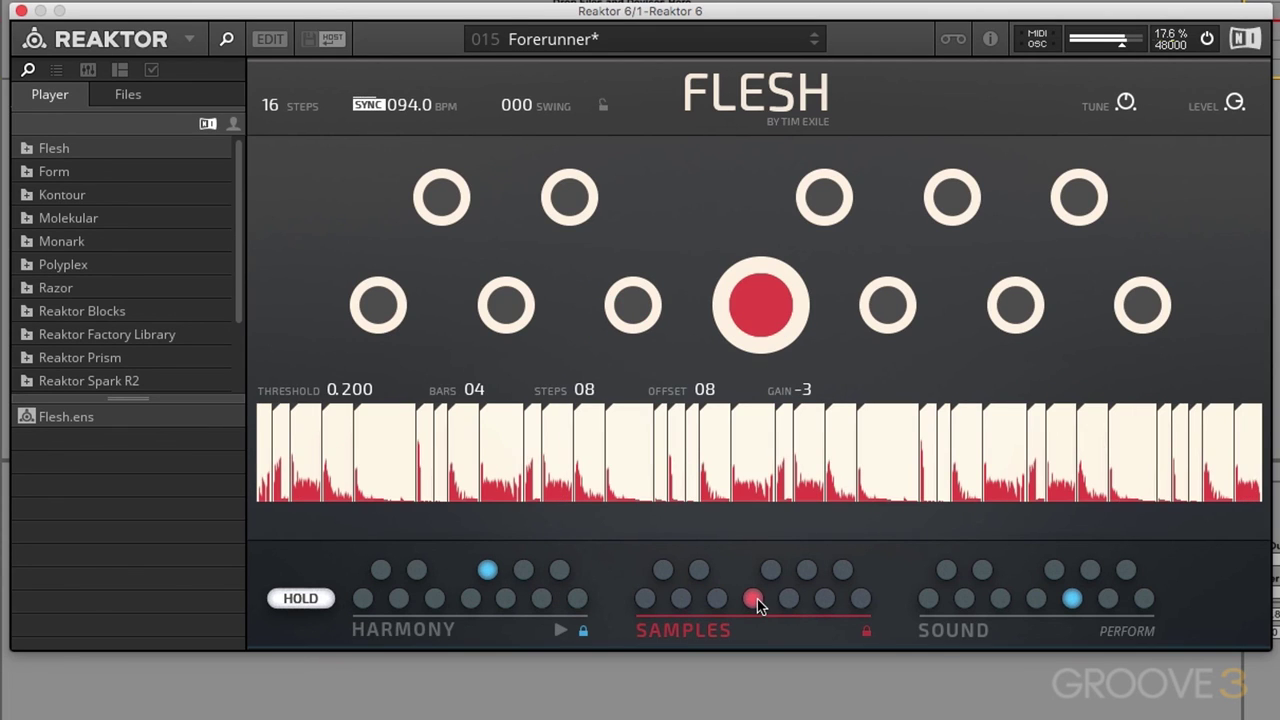
{"action": "left_click", "coordinate": [807, 571]}
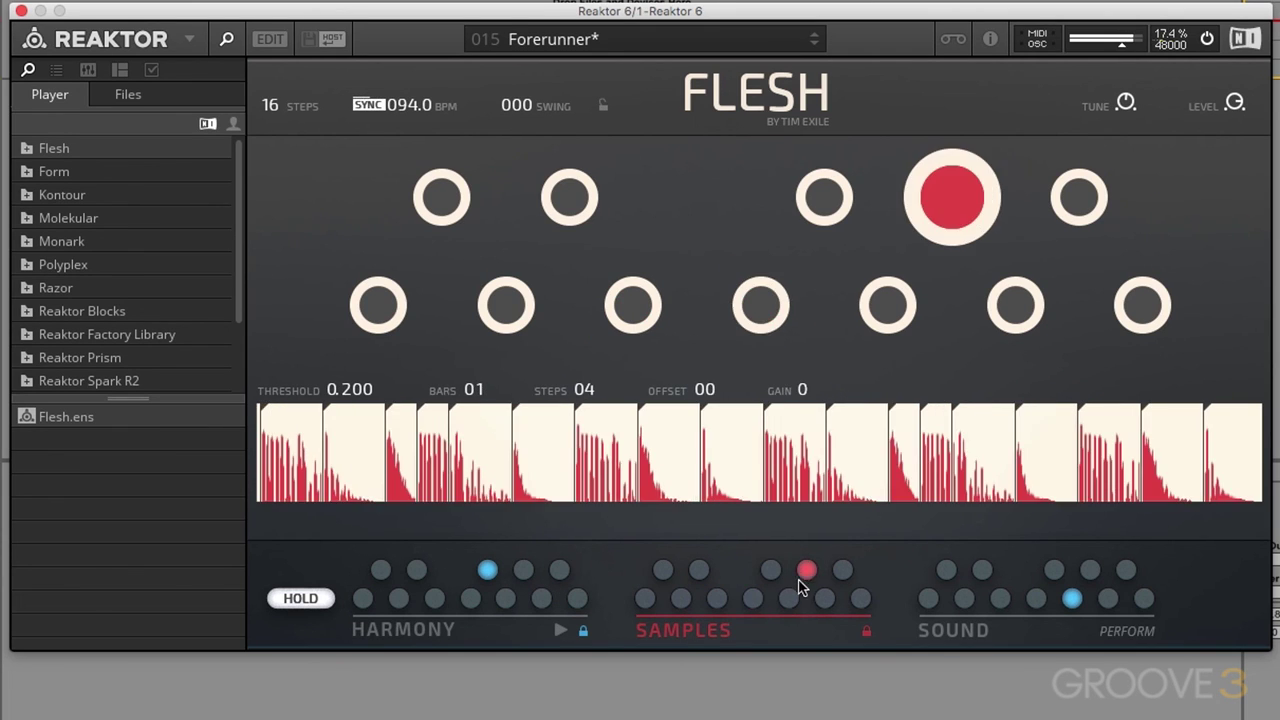
{"action": "left_click", "coordinate": [790, 601]}
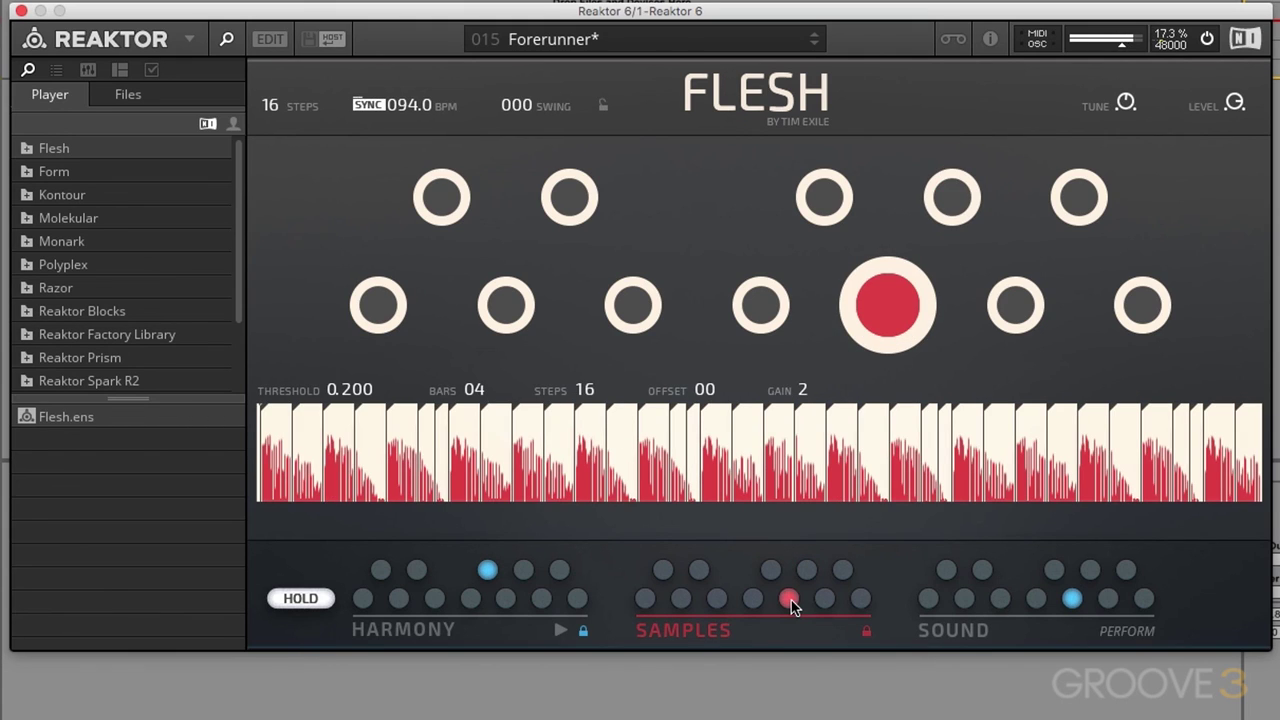
{"action": "left_click", "coordinate": [300, 600]}
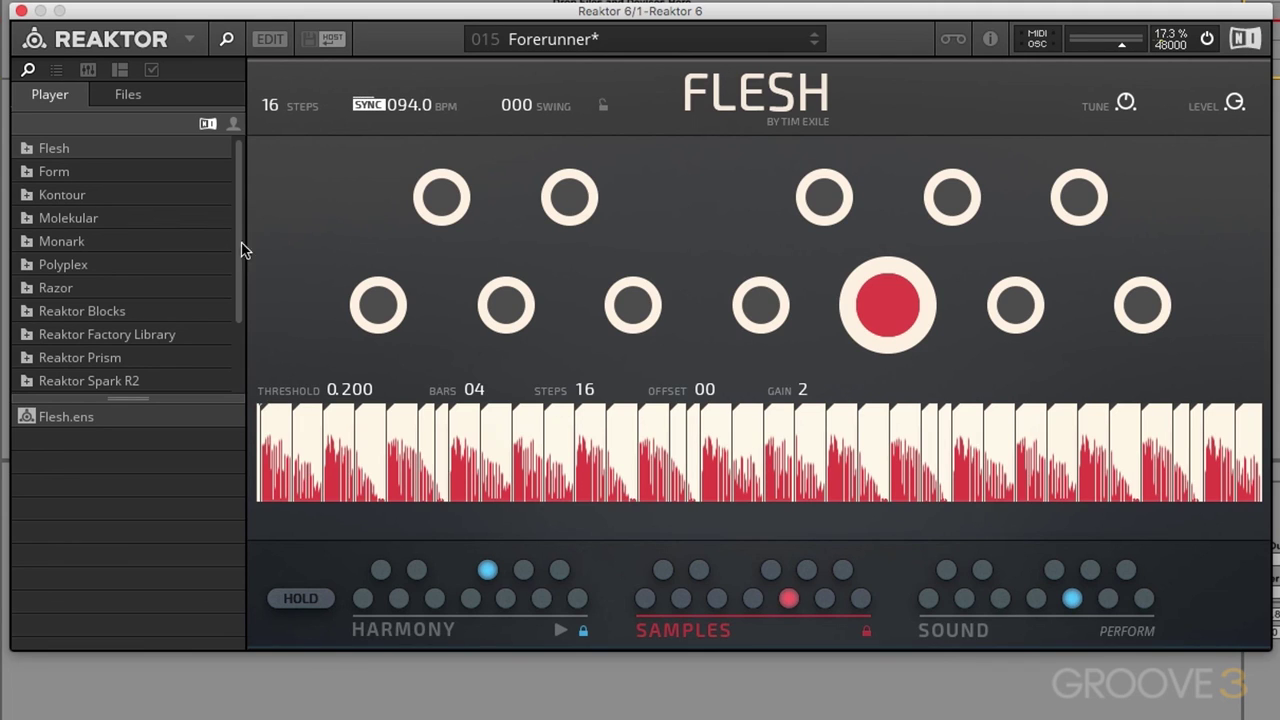
Expand Flesh in the Player browser and list the .wav files in its Samples folder.
{"action": "left_click", "coordinate": [28, 150]}
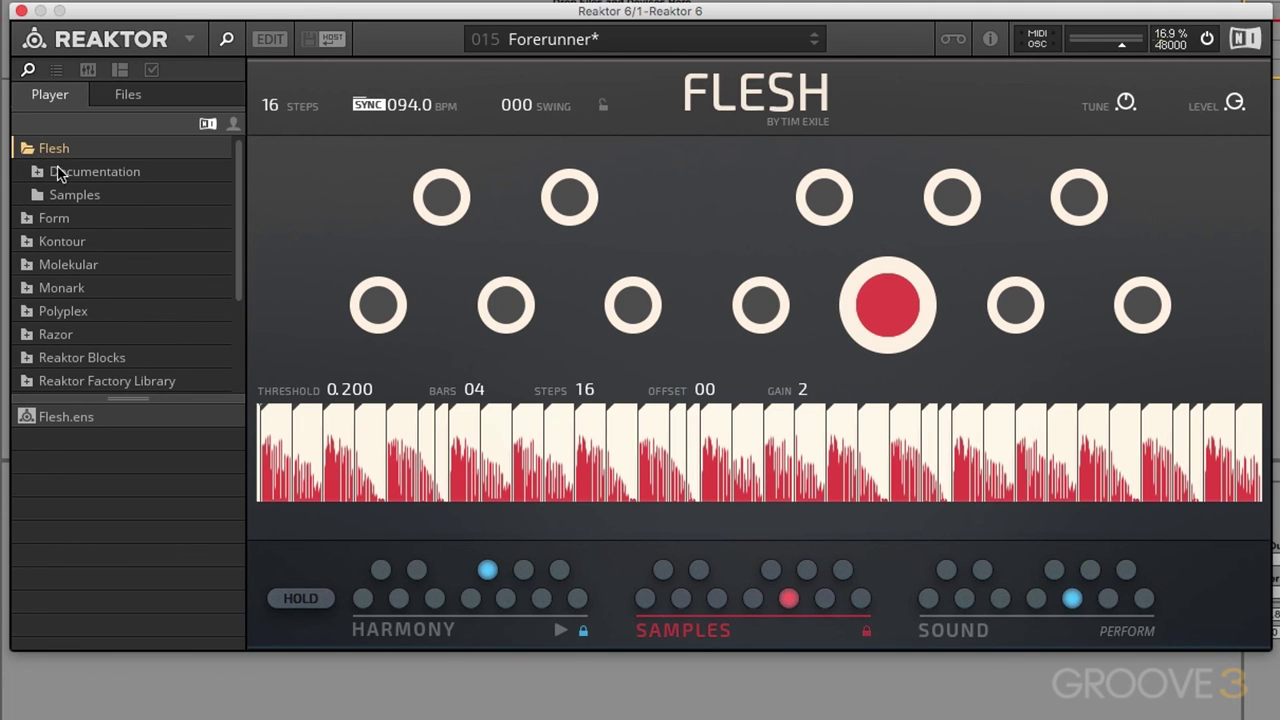
{"action": "left_click", "coordinate": [68, 196]}
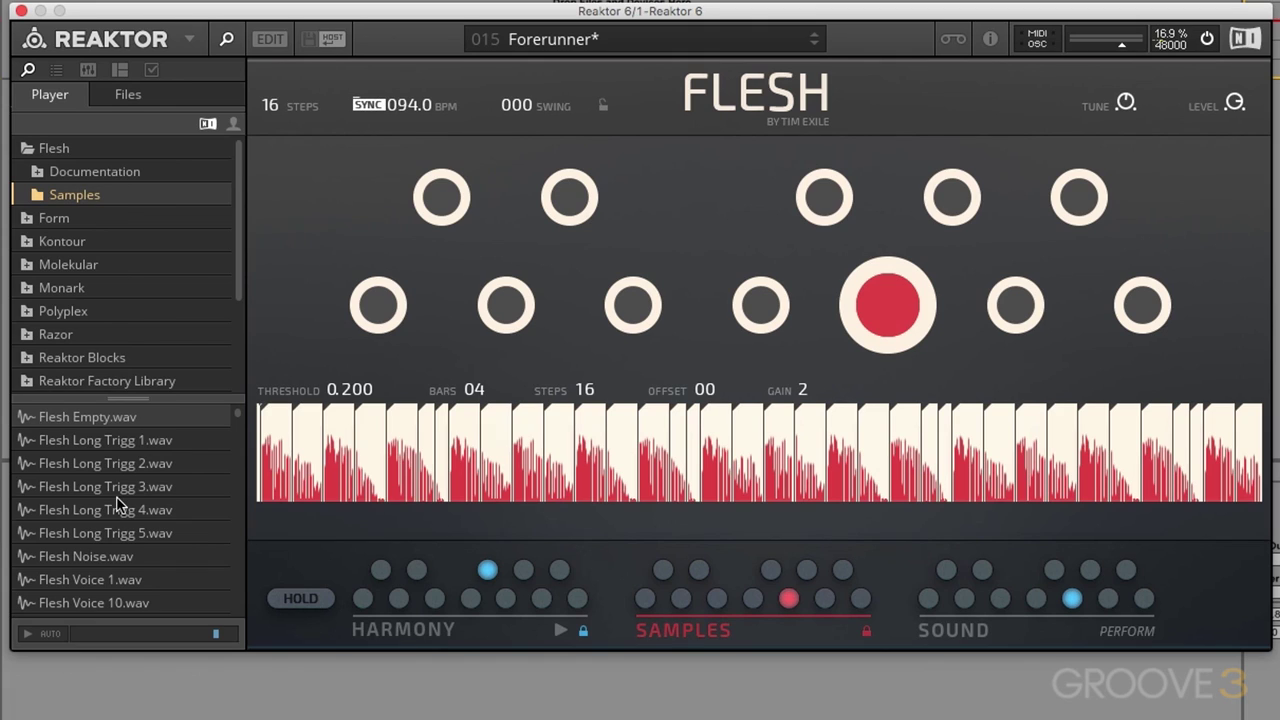
{"action": "scroll", "coordinate": [140, 505], "scroll_direction": "down", "scroll_amount": 5}
{"action": "scroll", "coordinate": [113, 509], "scroll_direction": "down", "scroll_amount": 5}
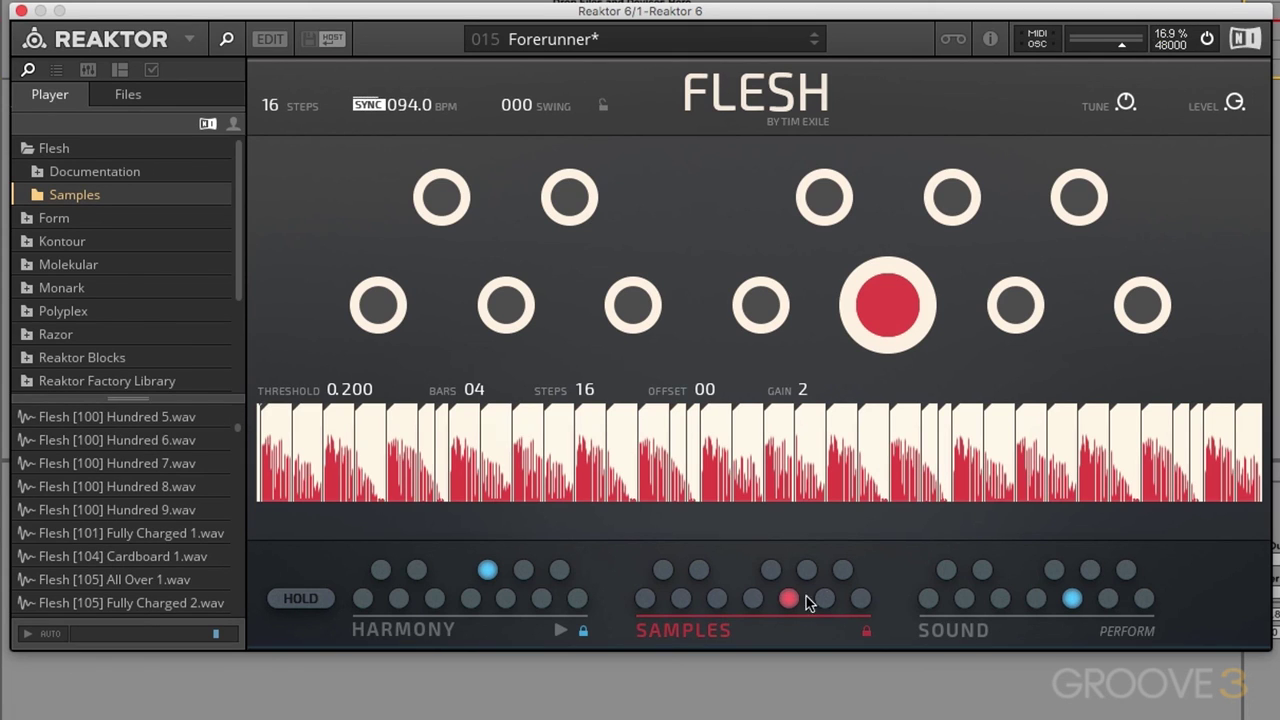
{"action": "scroll", "coordinate": [186, 538], "scroll_direction": "down", "scroll_amount": 3}
{"action": "scroll", "coordinate": [184, 538], "scroll_direction": "down", "scroll_amount": 3}
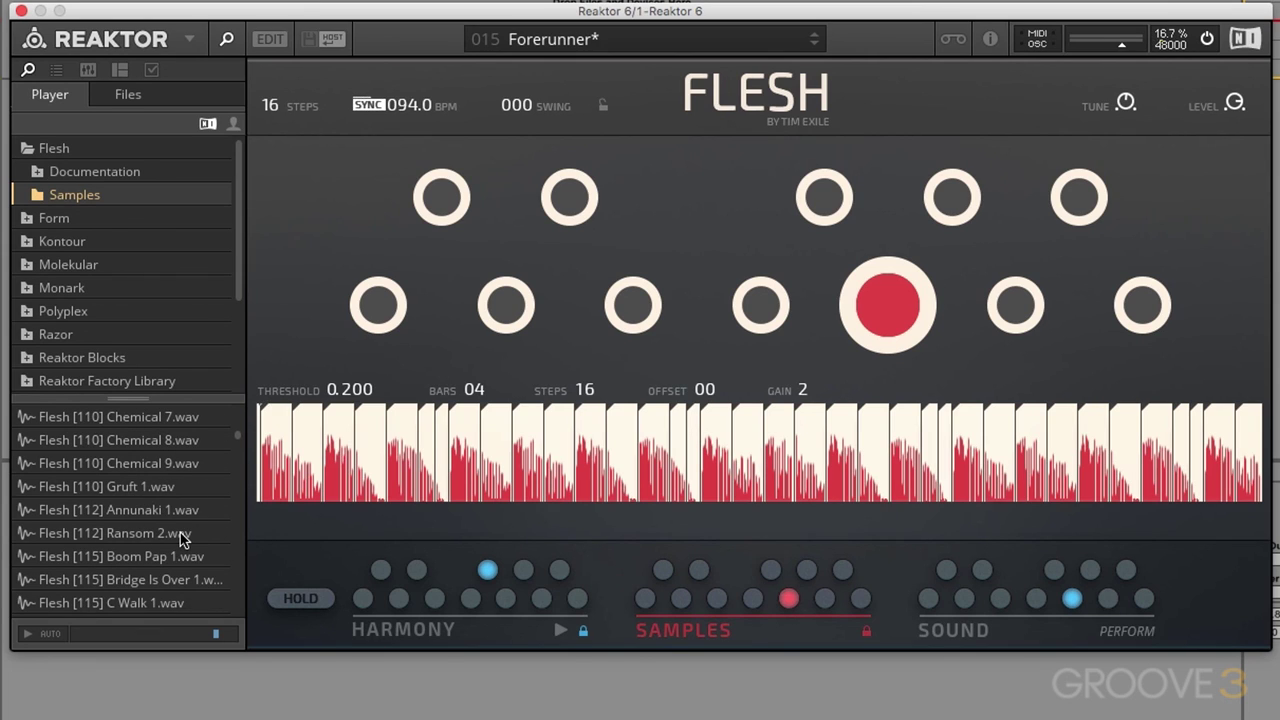
Drag the Gruft 1 sample into the fifth slot, then load Flesh [112] Annunaki 1.wav into another slot.
{"action": "left_click", "coordinate": [86, 488]}
{"action": "left_click_drag", "start_coordinate": [537, 556], "coordinate": [790, 600]}
{"action": "left_click", "coordinate": [699, 569]}
{"action": "left_click_drag", "start_coordinate": [76, 510], "coordinate": [776, 446]}
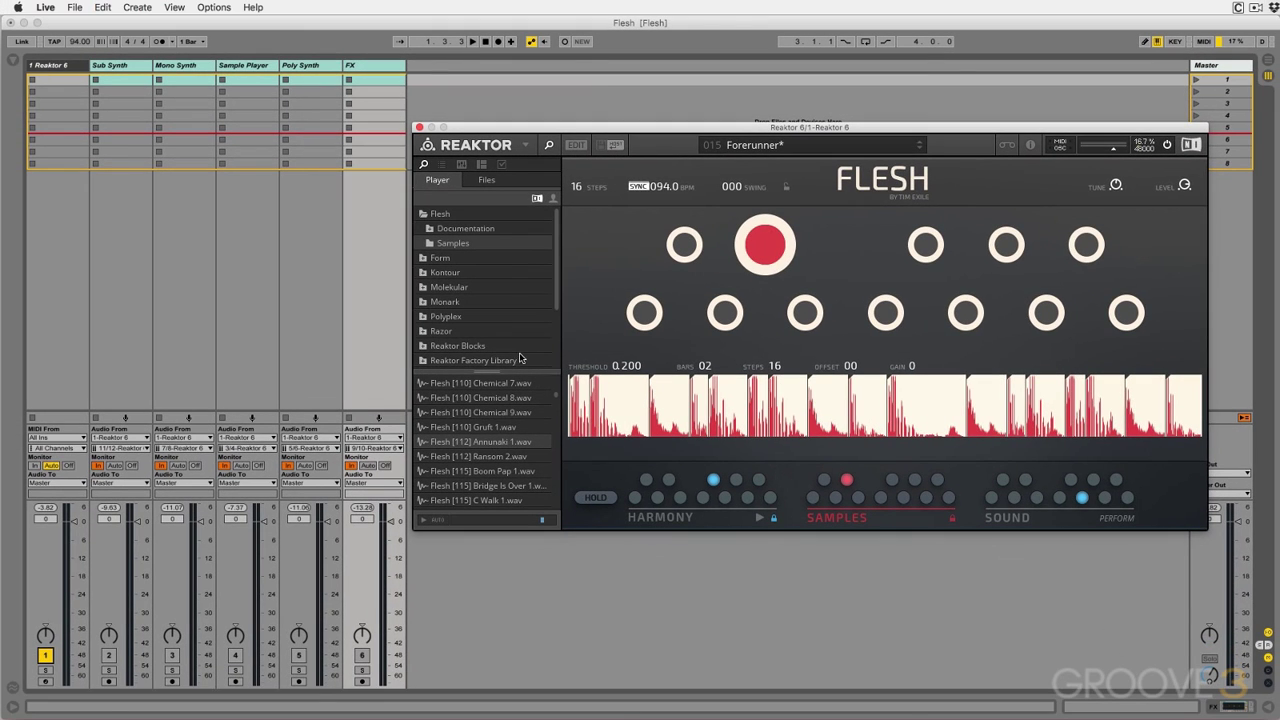
On the Poly Synth track, drag a 148_SHUFFLETOWN loop onto Flesh's waveform, then hide Browser and Detail View.
{"action": "left_click", "coordinate": [323, 226]}
{"action": "left_click", "coordinate": [323, 226]}
{"action": "key", "text": "super+alt+b"}
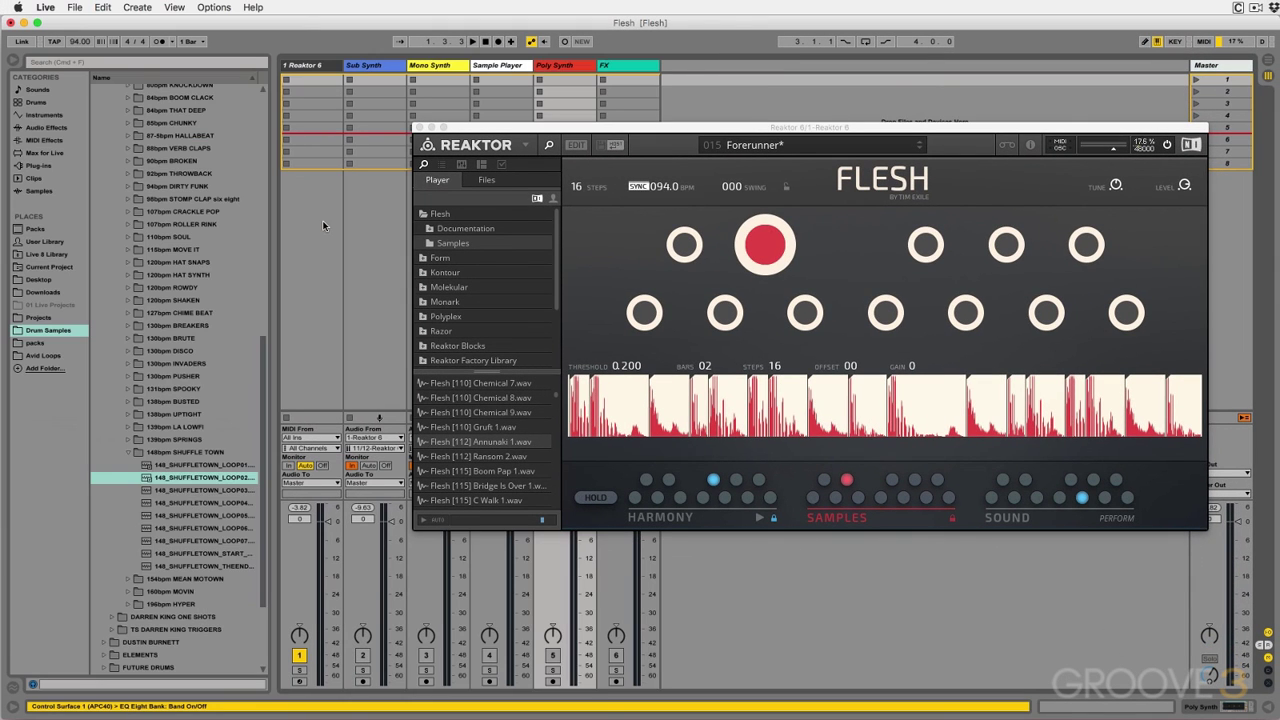
{"action": "scroll", "coordinate": [145, 420], "scroll_direction": "down", "scroll_amount": 5}
{"action": "left_click_drag", "start_coordinate": [167, 353], "coordinate": [875, 414]}
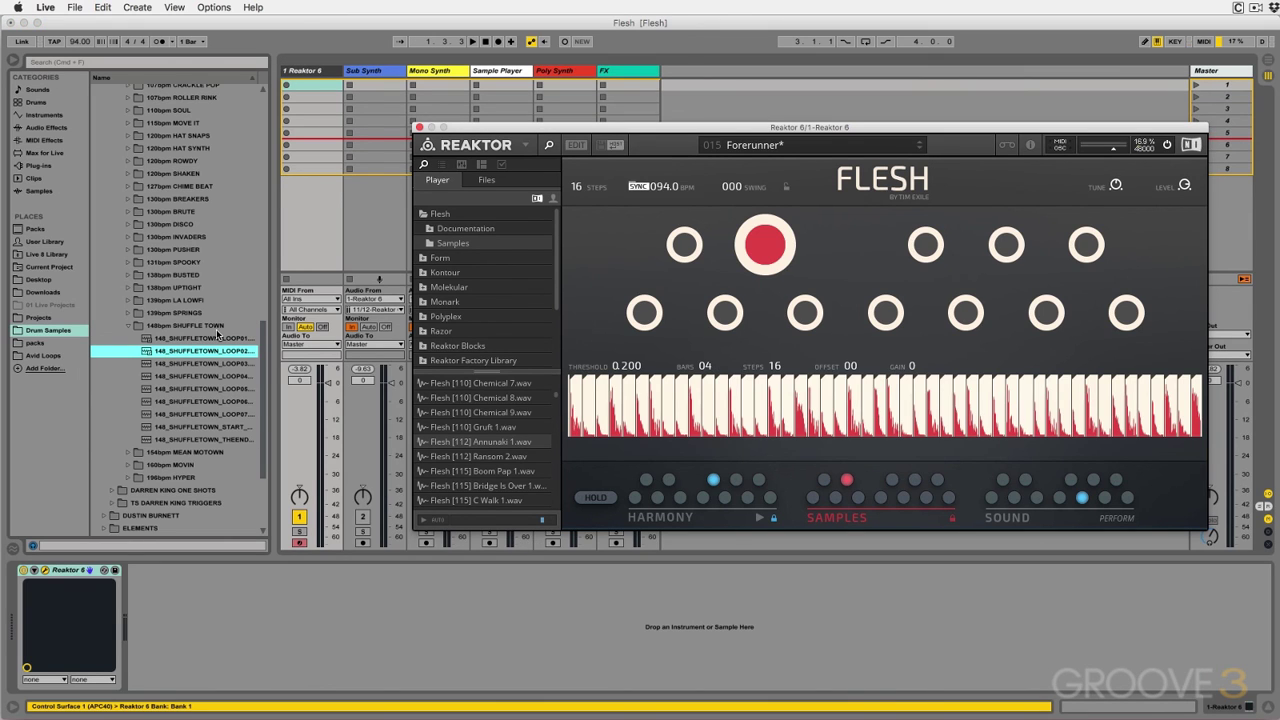
{"action": "key", "text": "super+alt+b"}
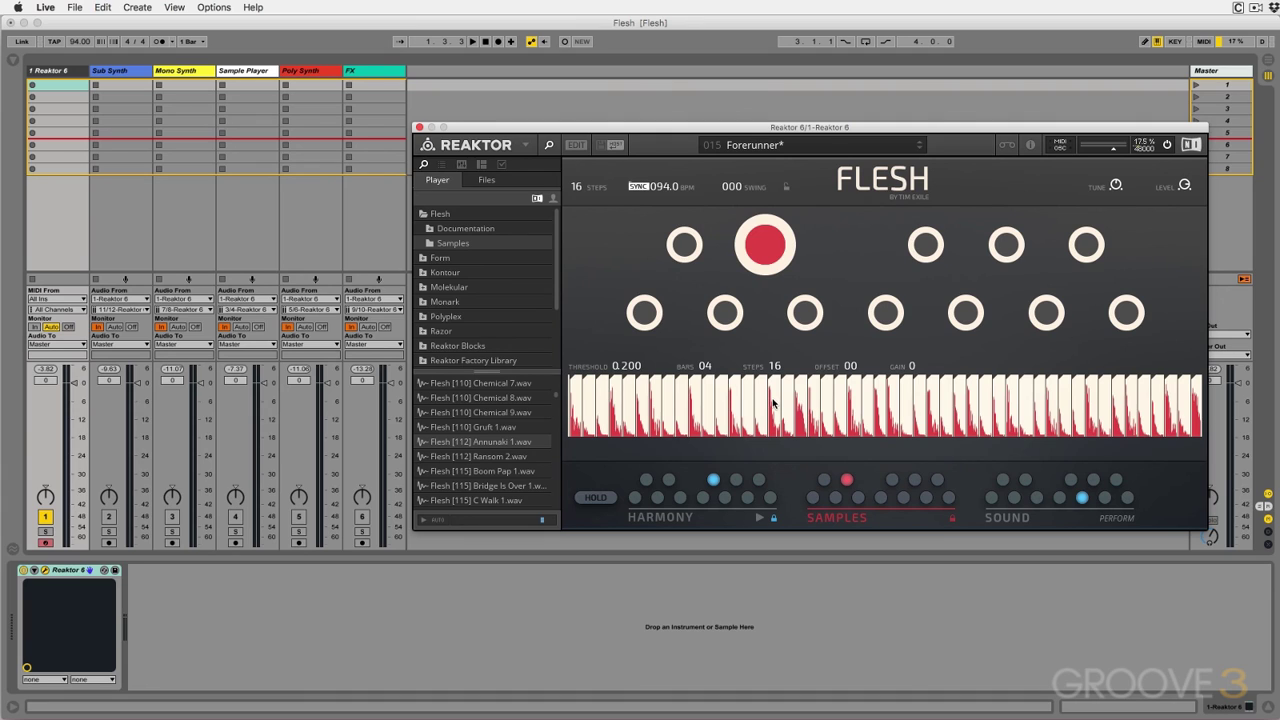
{"action": "key", "text": "super+alt+l"}
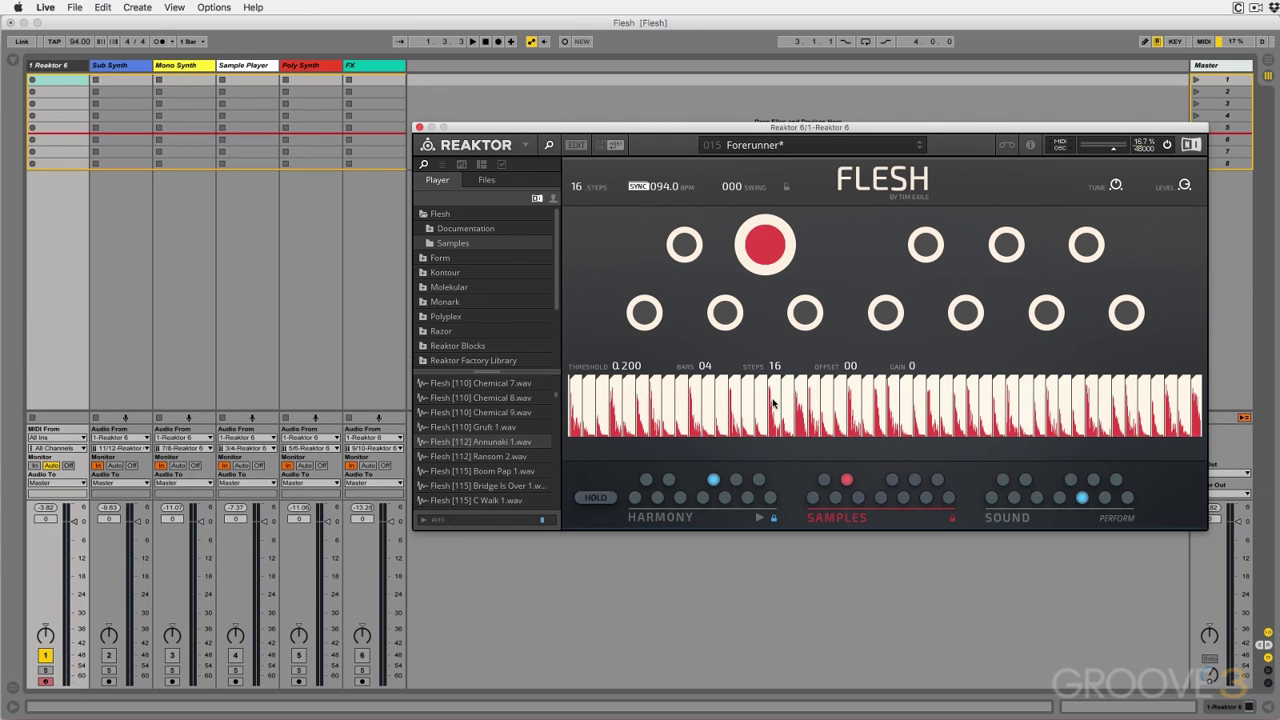